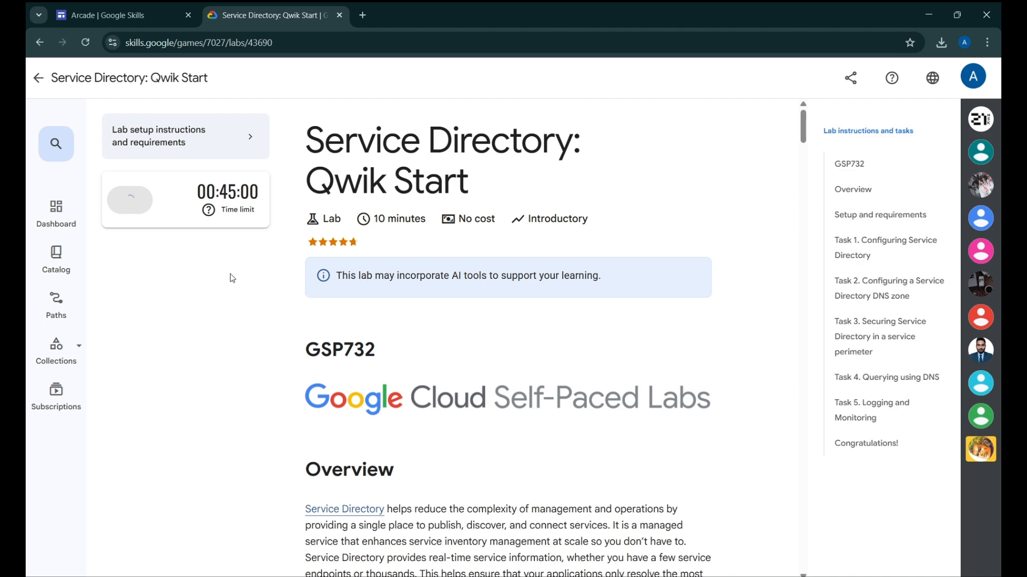
# - Open the lab's Google Cloud Console in an incognito window and leave the Service Directory tutorial
pyautogui.rightClick(206, 327)
pyautogui.press('Escape')
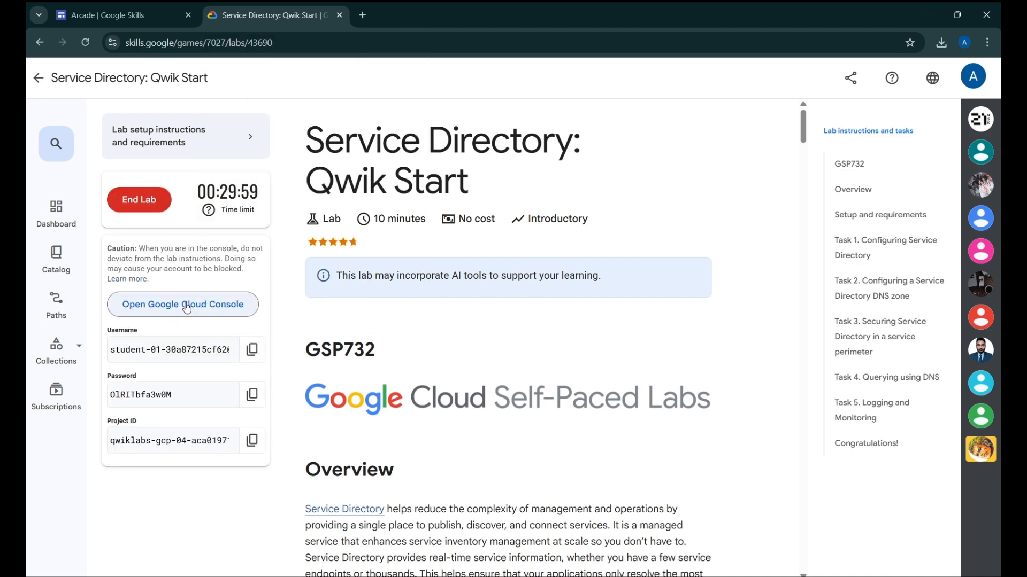
pyautogui.rightClick(182, 298)
pyautogui.click(239, 366)
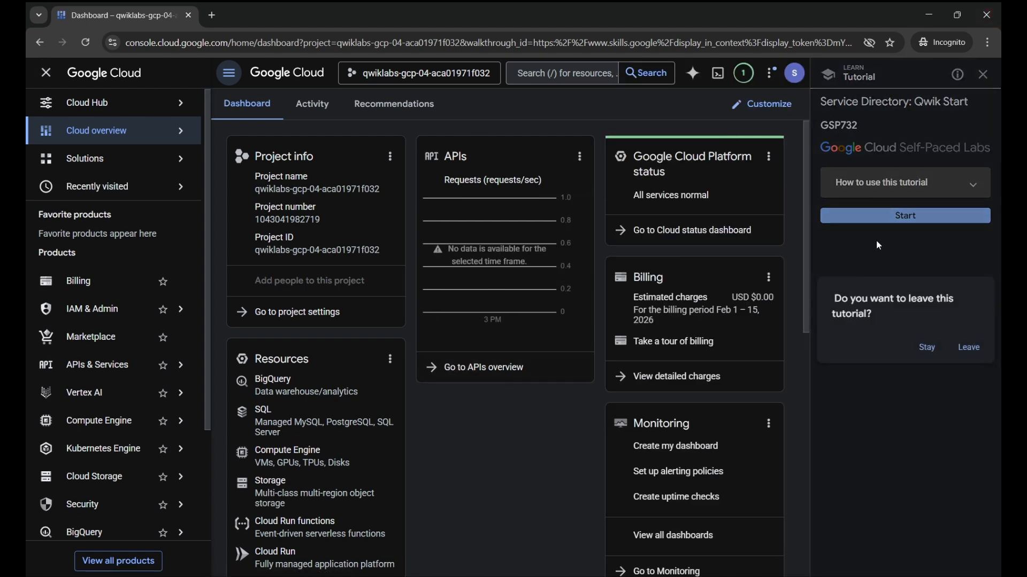
pyautogui.click(965, 347)
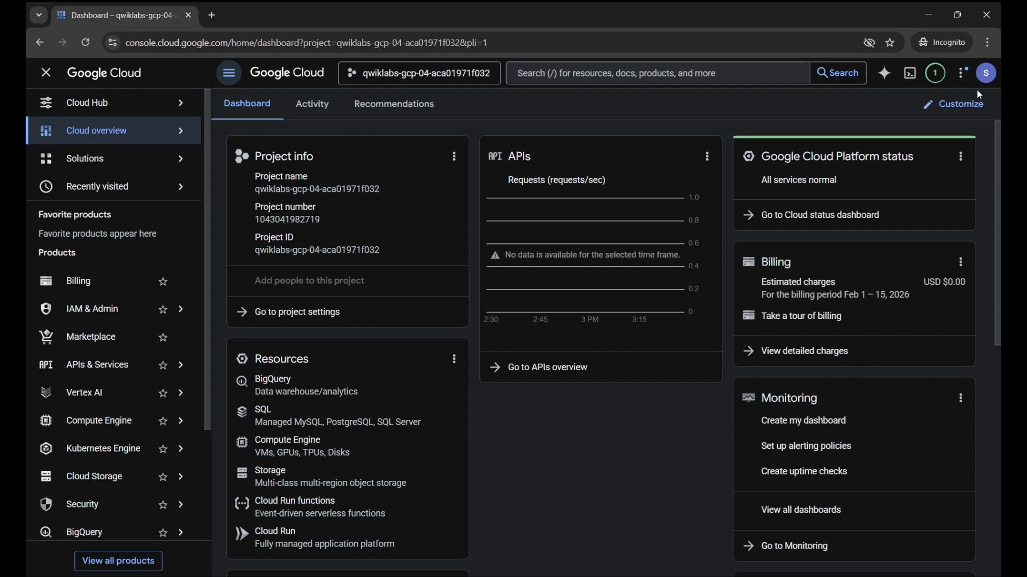
# - Switch to the lab instructions and copy the text "Service Directory API" from Task 1
pyautogui.hotkey('alt', 'Tab')
pyautogui.scroll(-15, 759, 300)
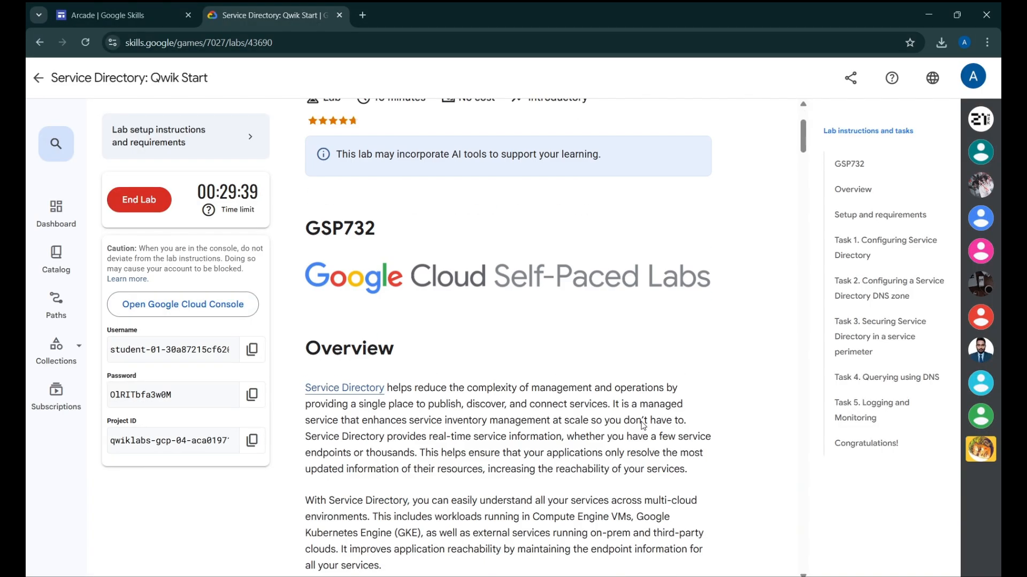
pyautogui.scroll(-7, 758, 300)
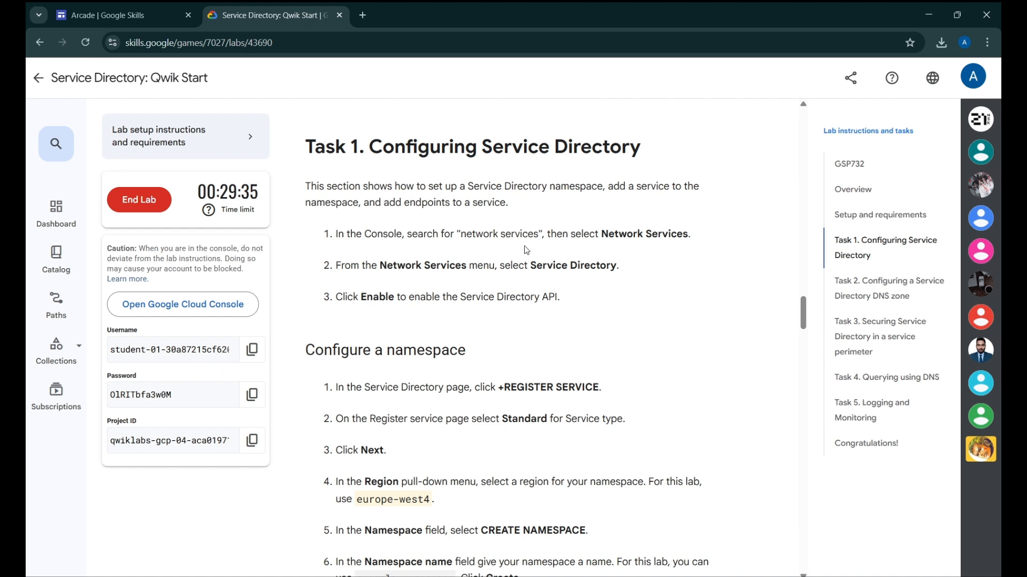
pyautogui.moveTo(462, 296); pyautogui.dragTo(558, 297)
pyautogui.hotkey('ctrl', 'c')
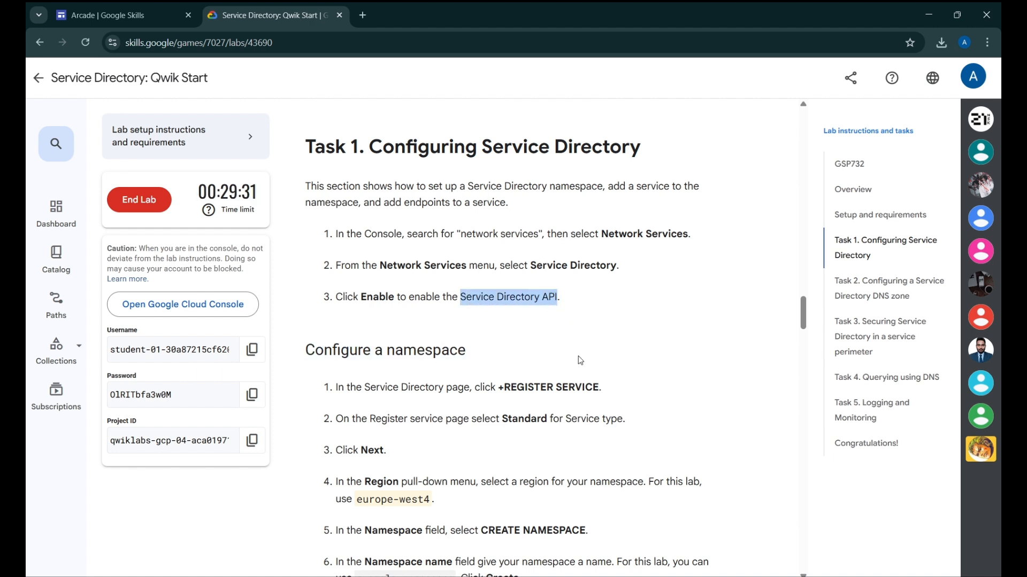
# - Switch to the Google Cloud Console, find the Service Directory API with the copied text, and enable it
pyautogui.click(639, 555)
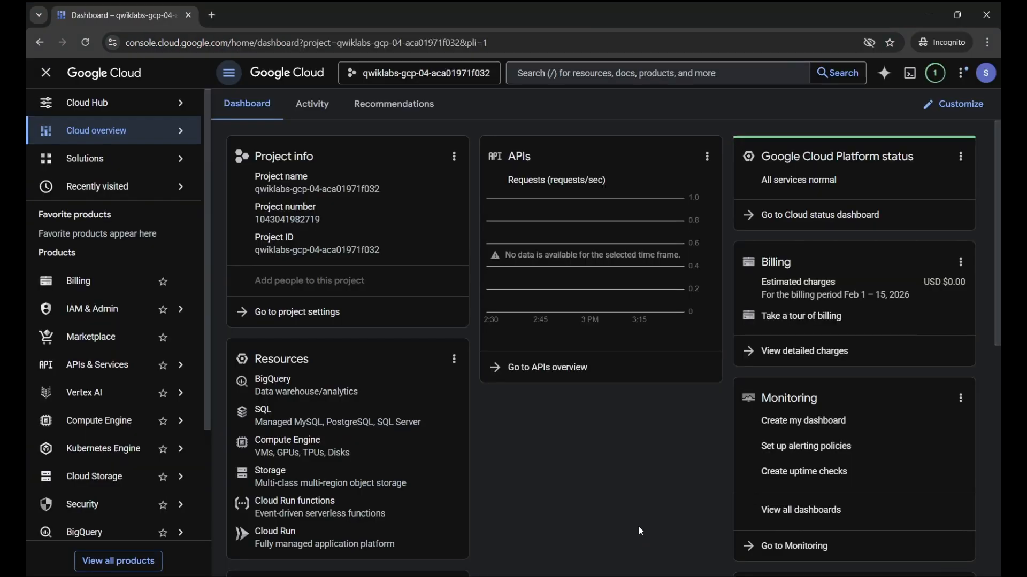
pyautogui.click(571, 77)
pyautogui.hotkey('ctrl', 'v')
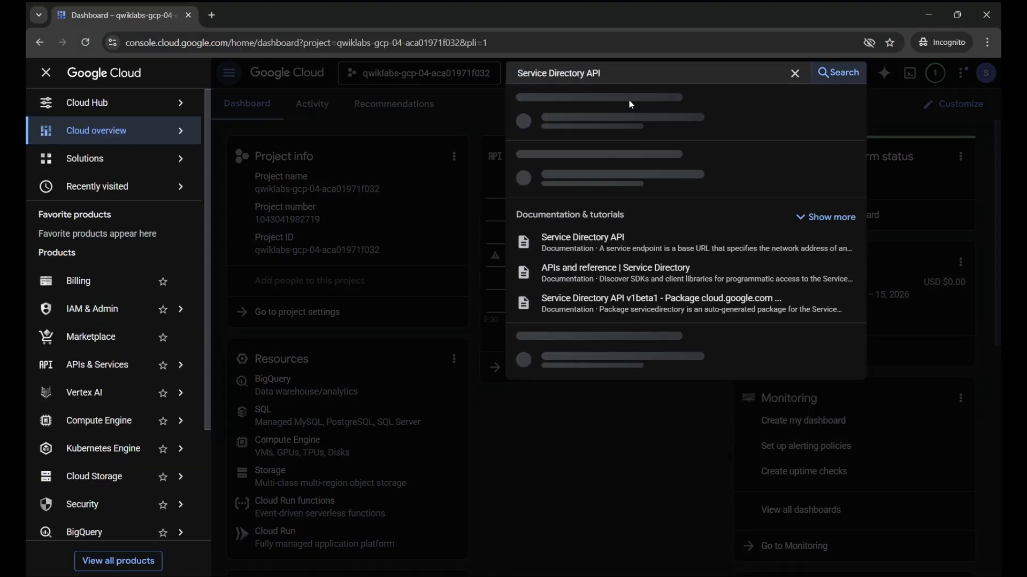
pyautogui.click(601, 120)
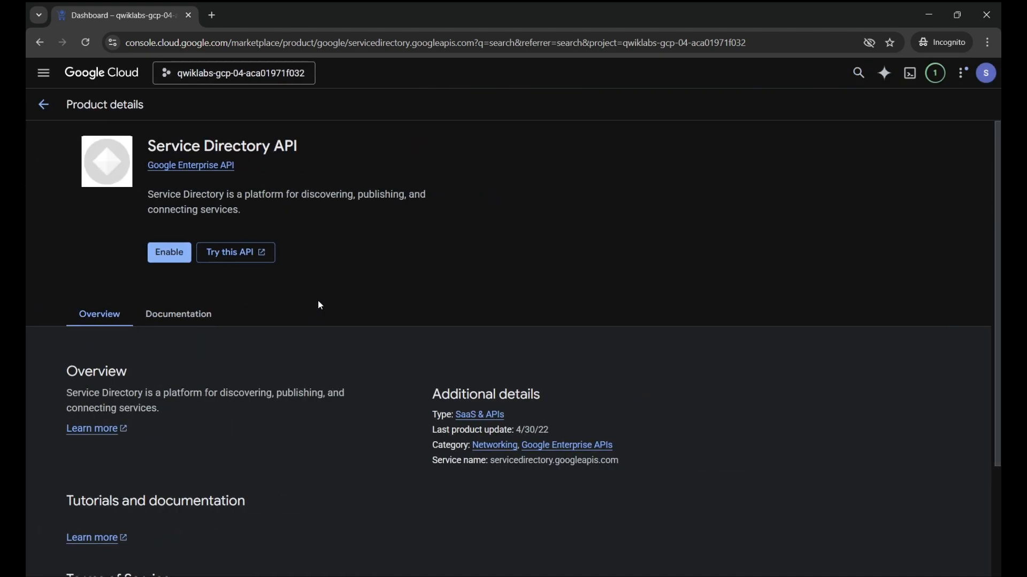
pyautogui.click(168, 253)
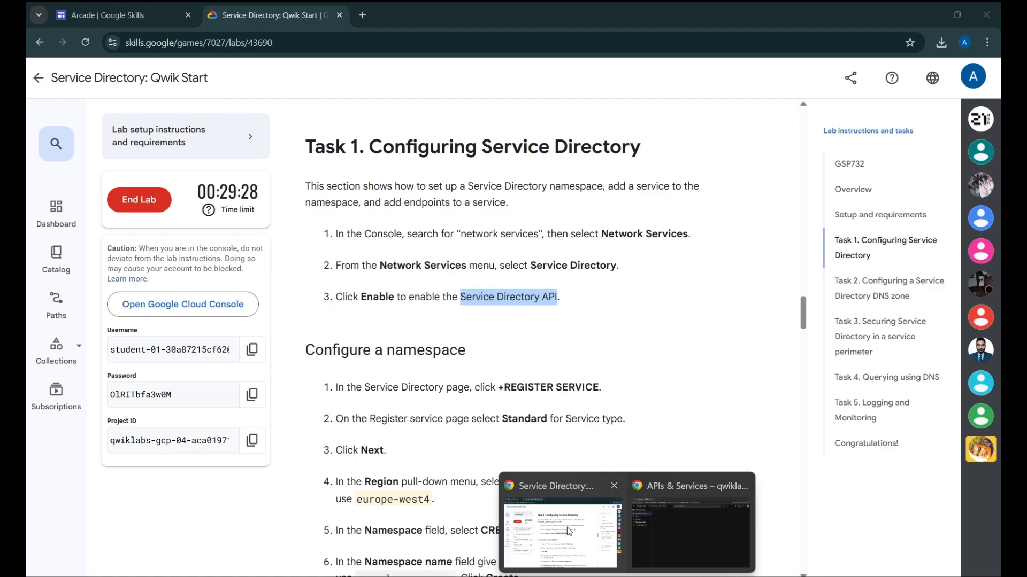
# - Check the namespace instructions, then search the console for "Service Directory" and open its Network Services product page
pyautogui.click(510, 556)
pyautogui.scroll(-3, 496, 399)
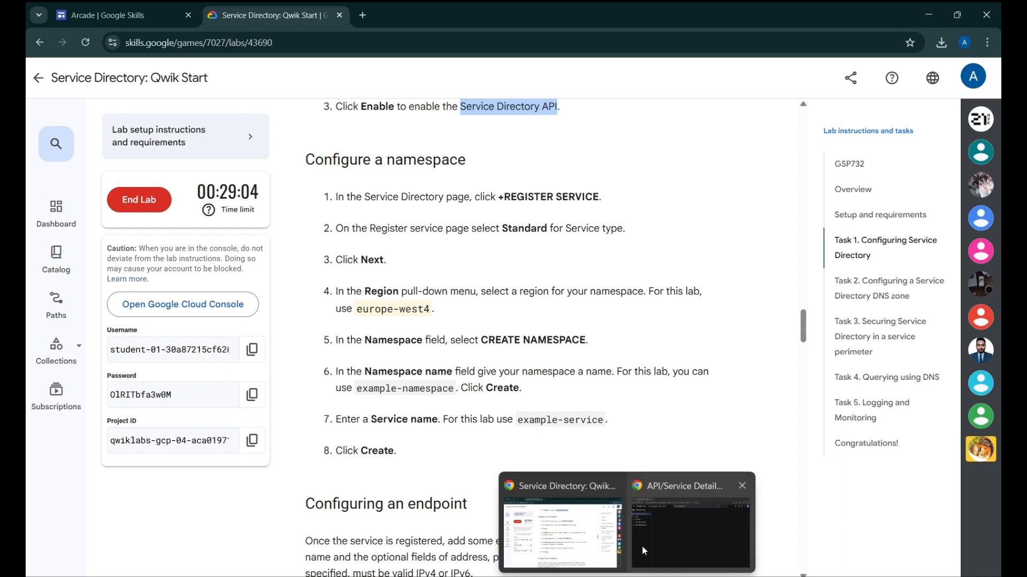
pyautogui.click(640, 553)
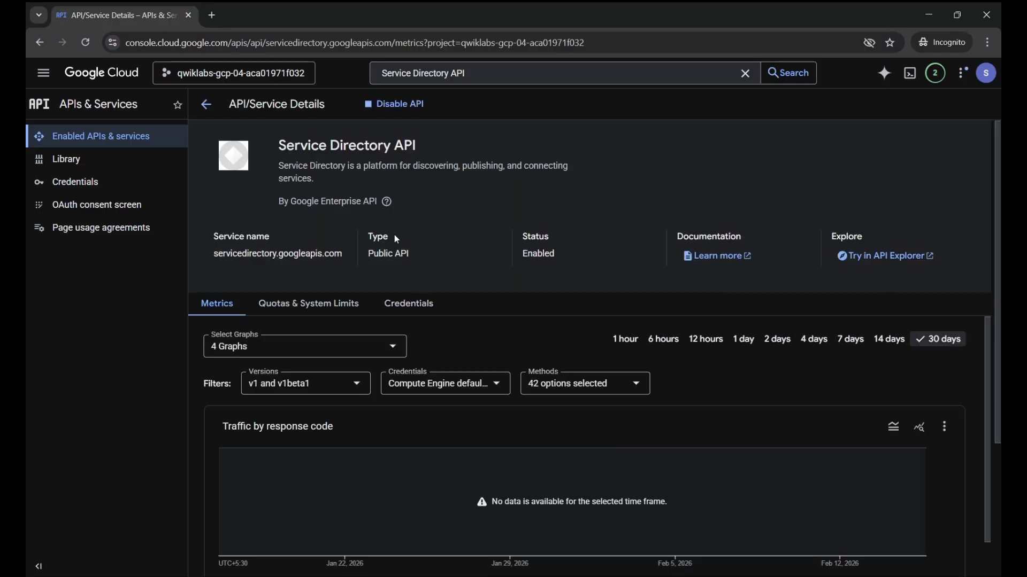
pyautogui.scroll(-3, 367, 252)
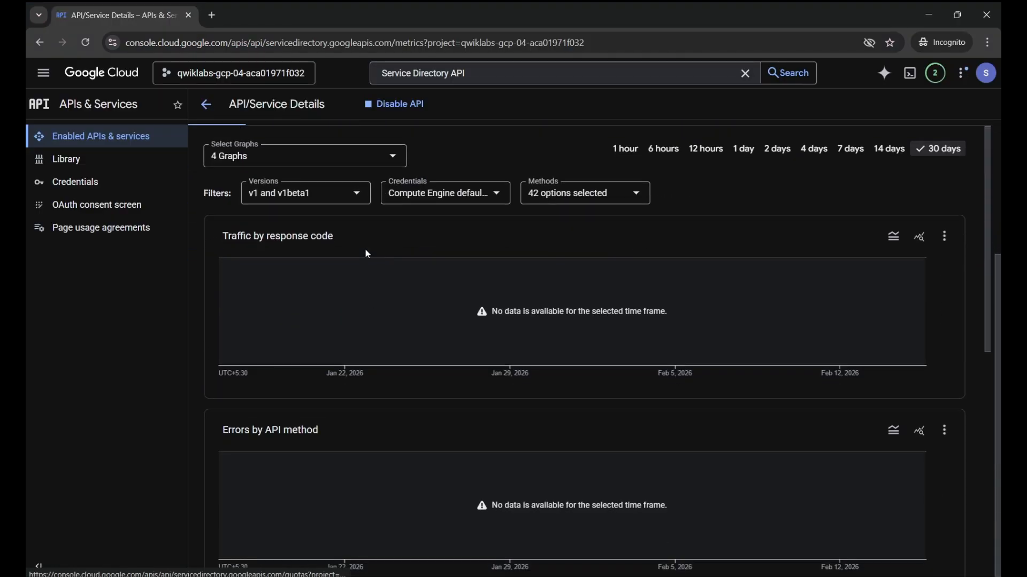
pyautogui.click(585, 68)
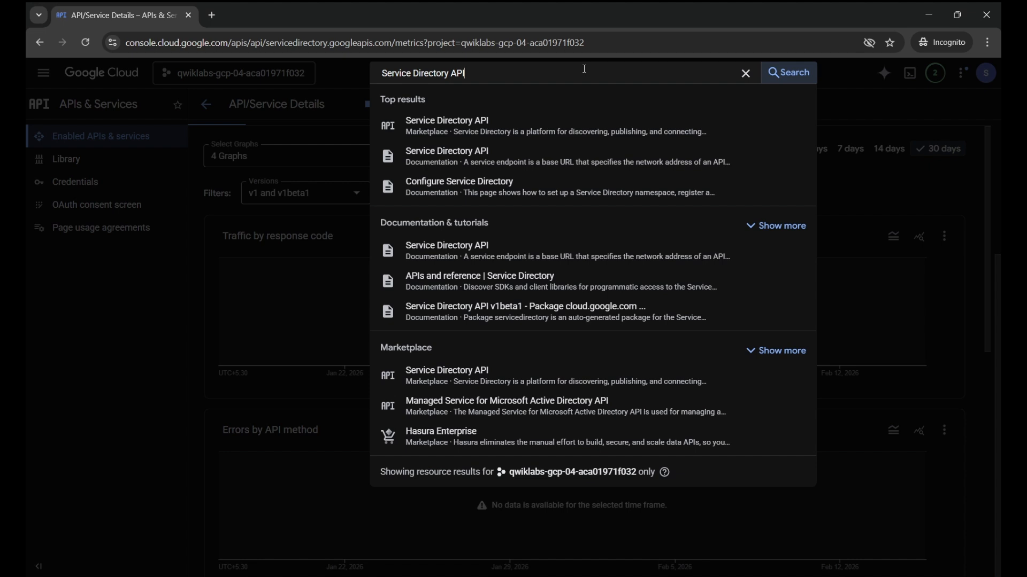
pyautogui.press('BackSpace')
pyautogui.press('BackSpace')
pyautogui.press('BackSpace')
pyautogui.press('BackSpace')
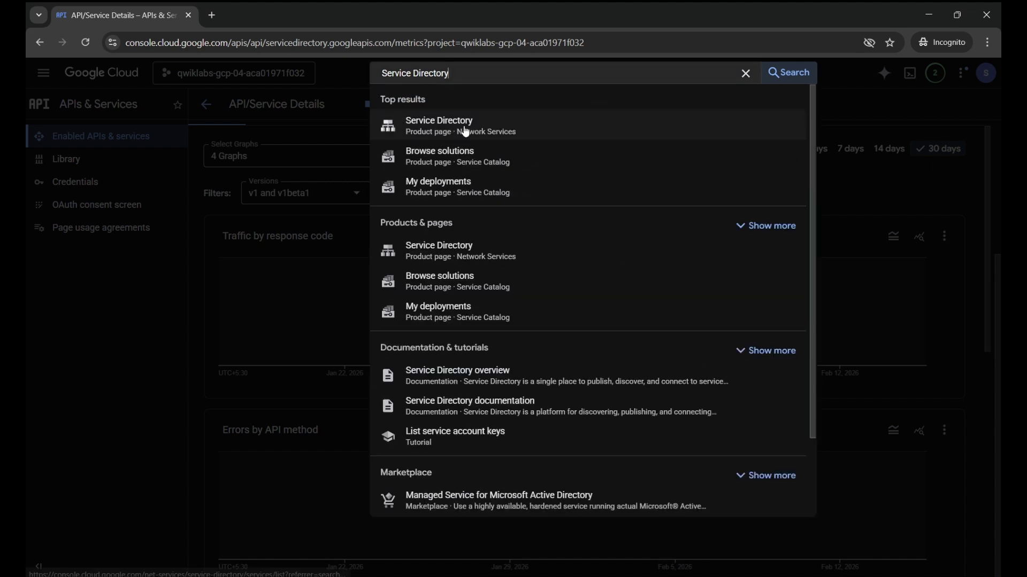
pyautogui.click(466, 131)
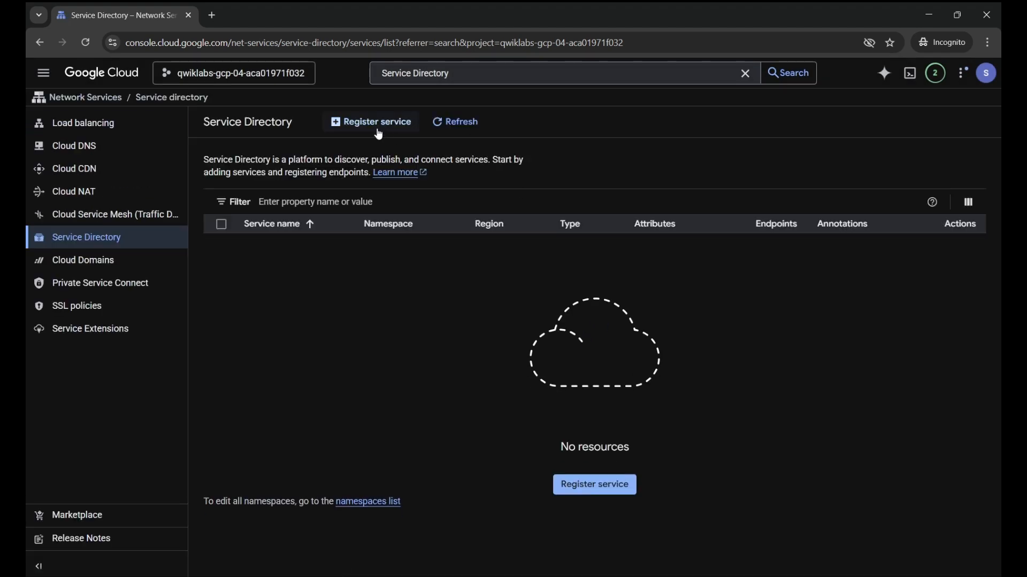
# - Start registering a service with Standard as the service type and continue to its details form
pyautogui.click(379, 130)
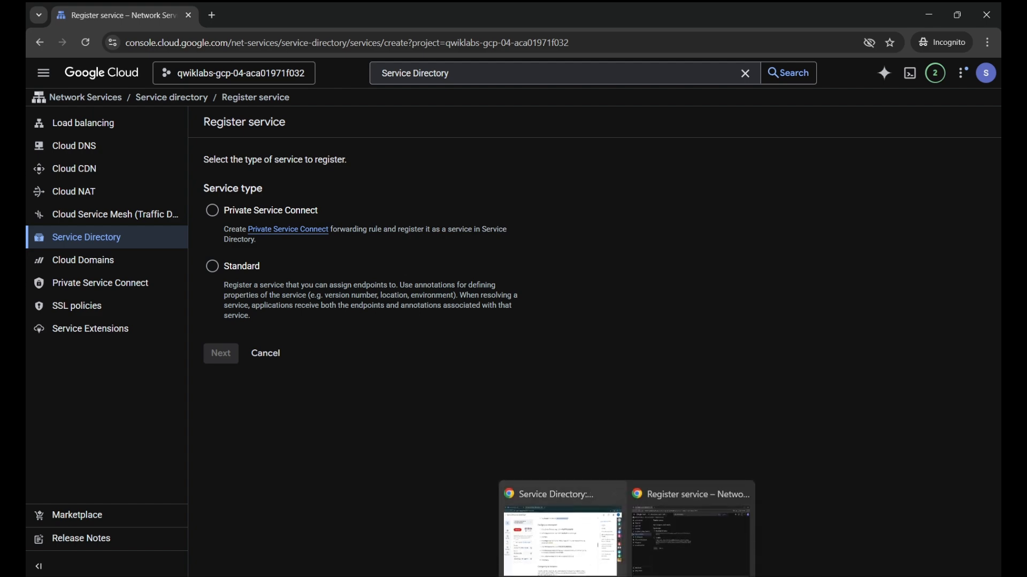
pyautogui.click(584, 545)
pyautogui.click(690, 532)
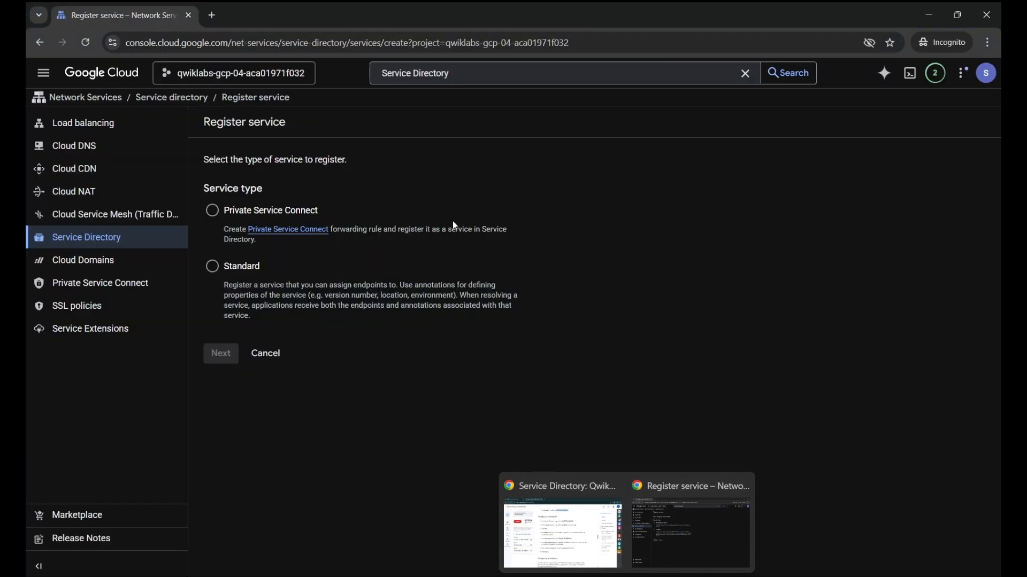
pyautogui.click(212, 266)
pyautogui.click(234, 352)
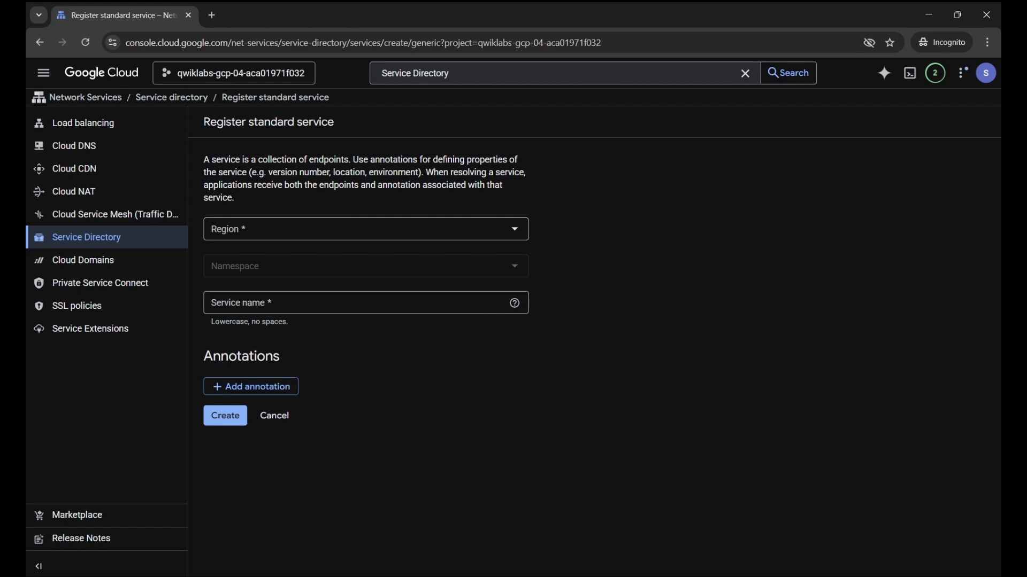
# - Check the required region in the lab instructions and set the service's region to europe-west4
pyautogui.moveTo(625, 575)
pyautogui.click(584, 551)
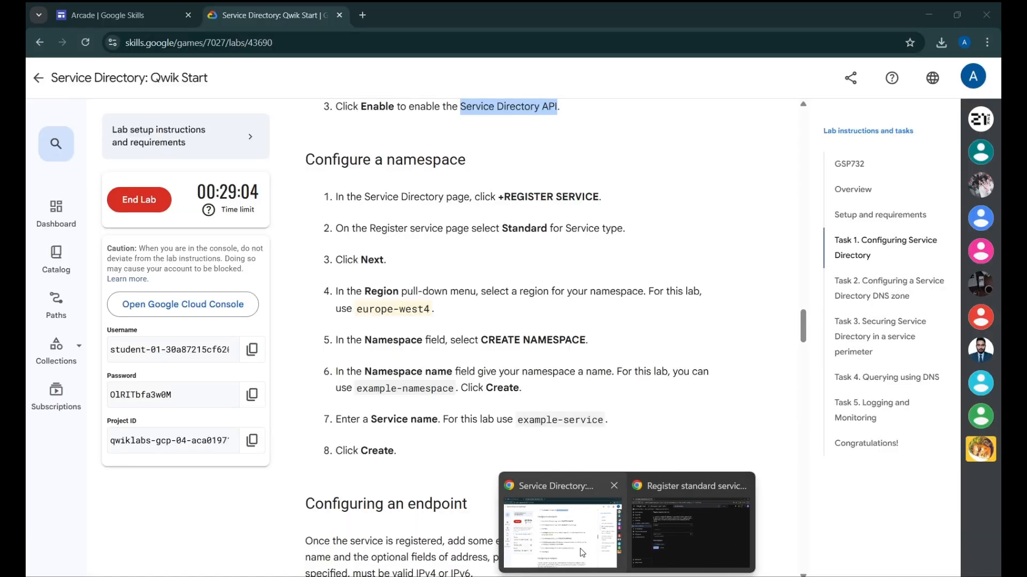
pyautogui.click(690, 535)
pyautogui.click(268, 231)
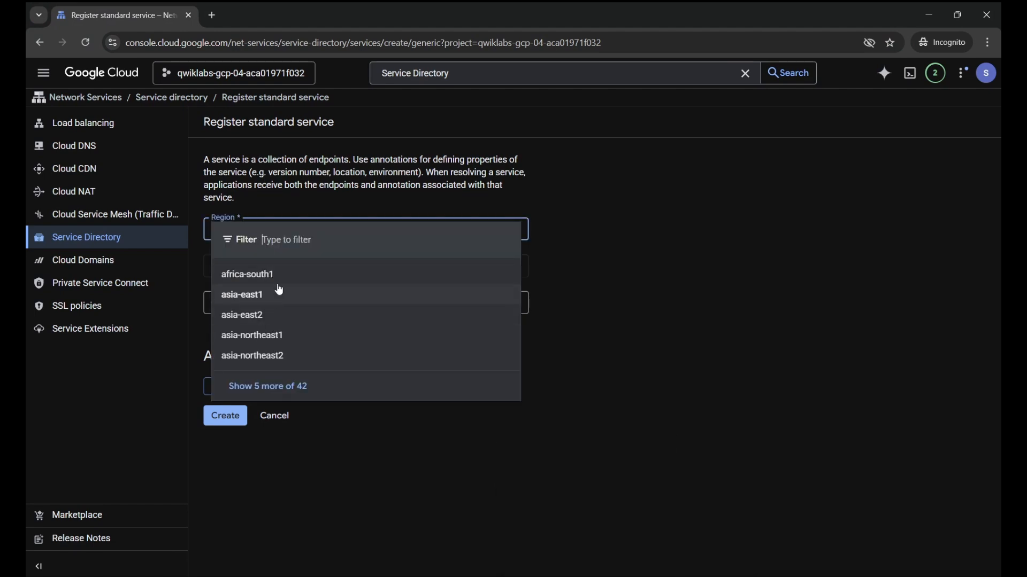
pyautogui.click(278, 236)
pyautogui.write('europ')
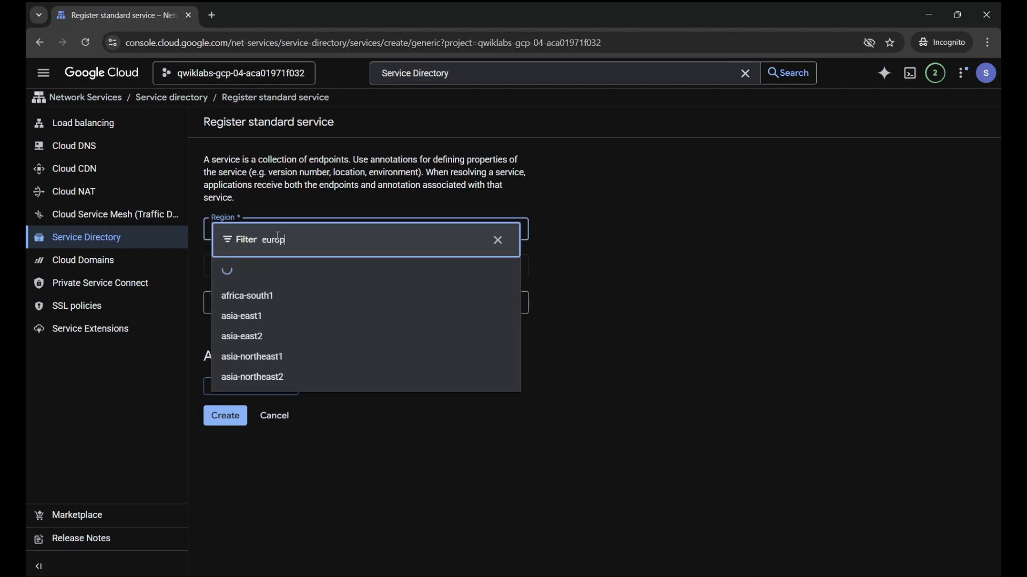
pyautogui.write('e-west')
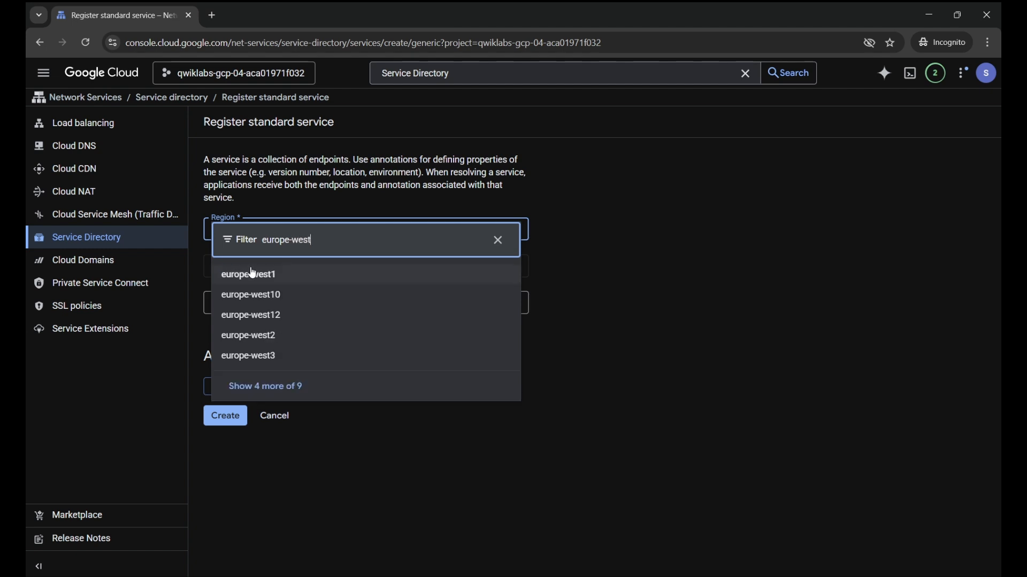
pyautogui.write('4')
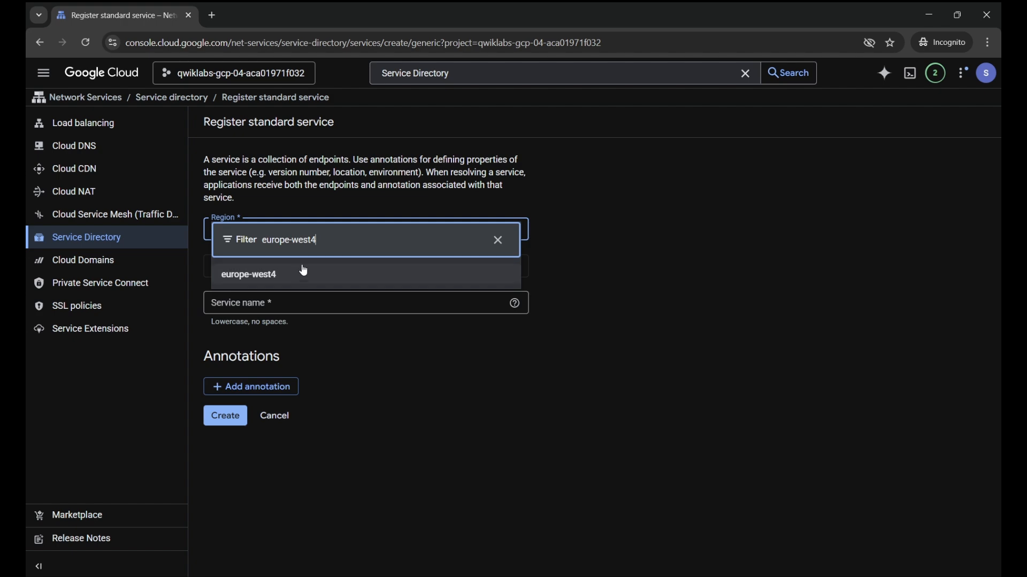
pyautogui.click(313, 272)
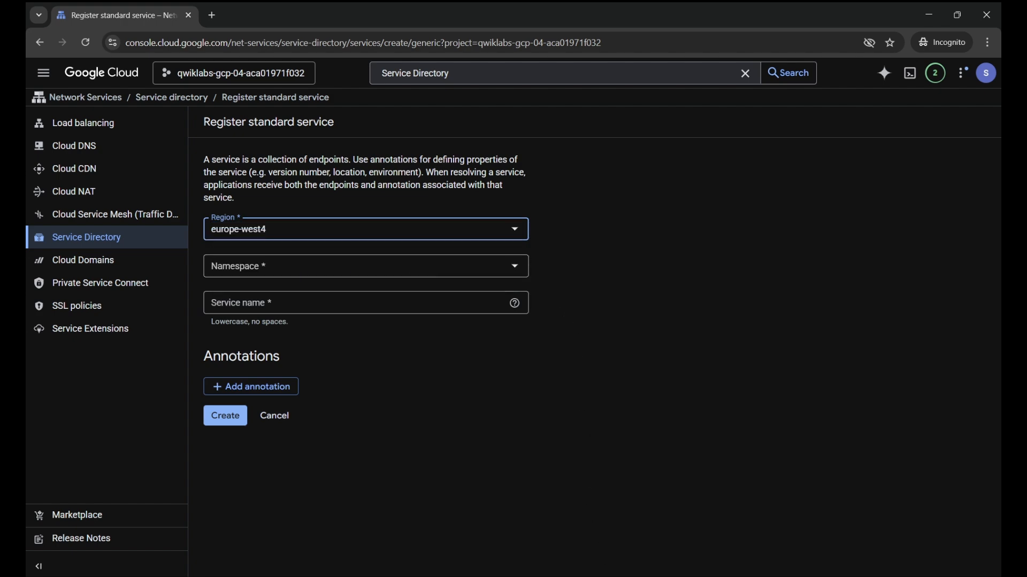
# - Create a namespace named example-namespace for the service, copying the name from the lab instructions
pyautogui.click(587, 546)
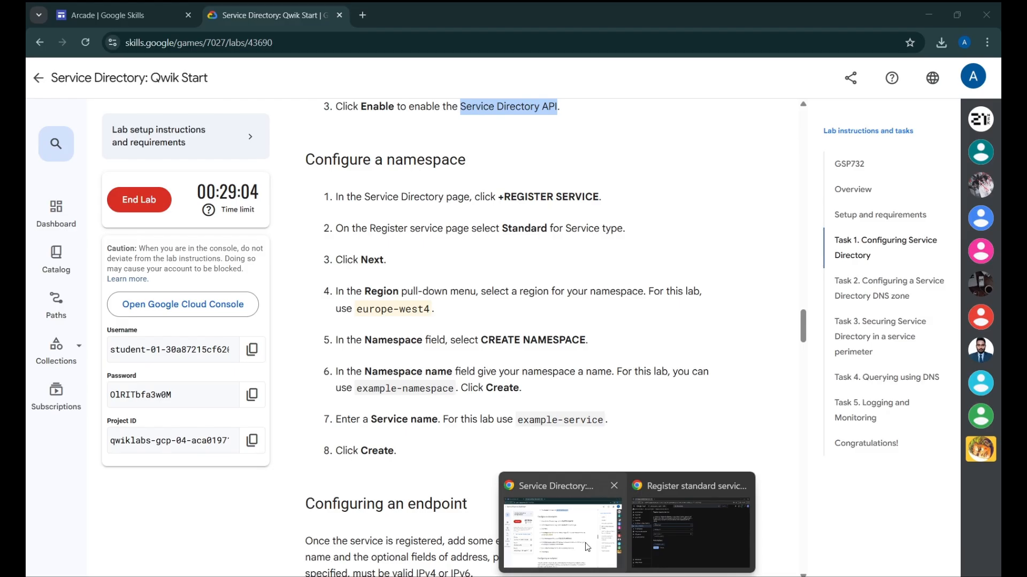
pyautogui.click(690, 535)
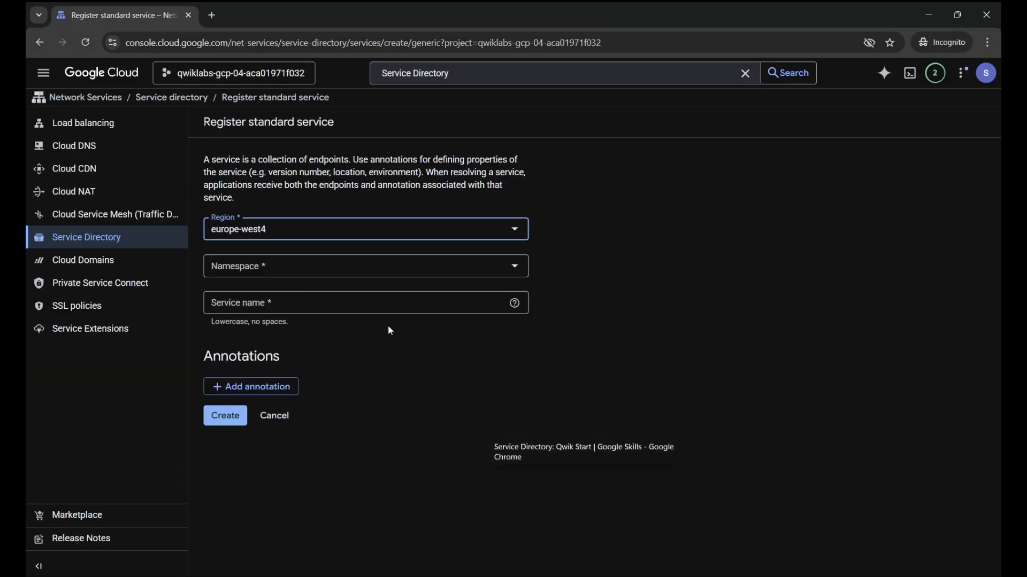
pyautogui.click(320, 266)
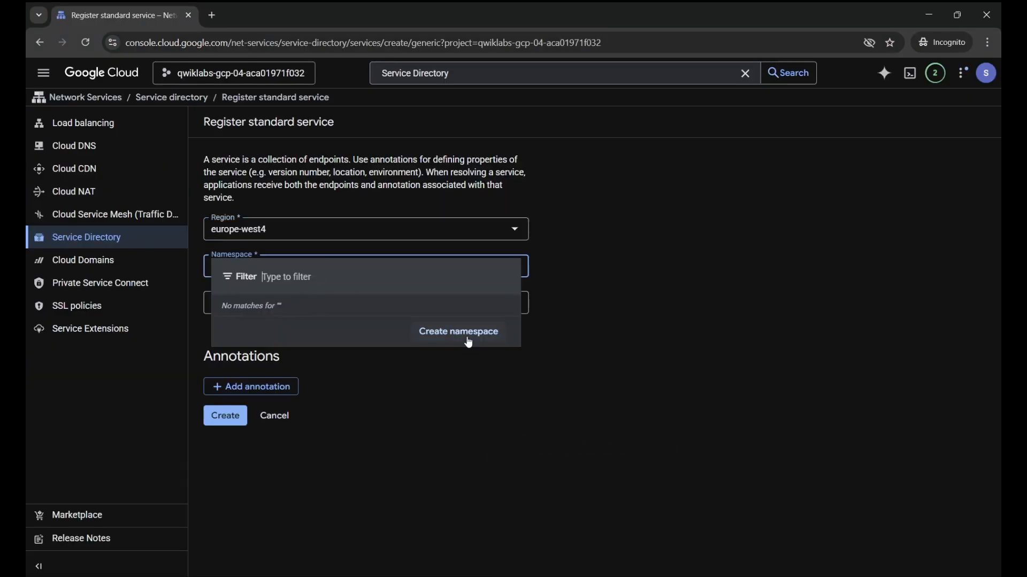
pyautogui.click(470, 342)
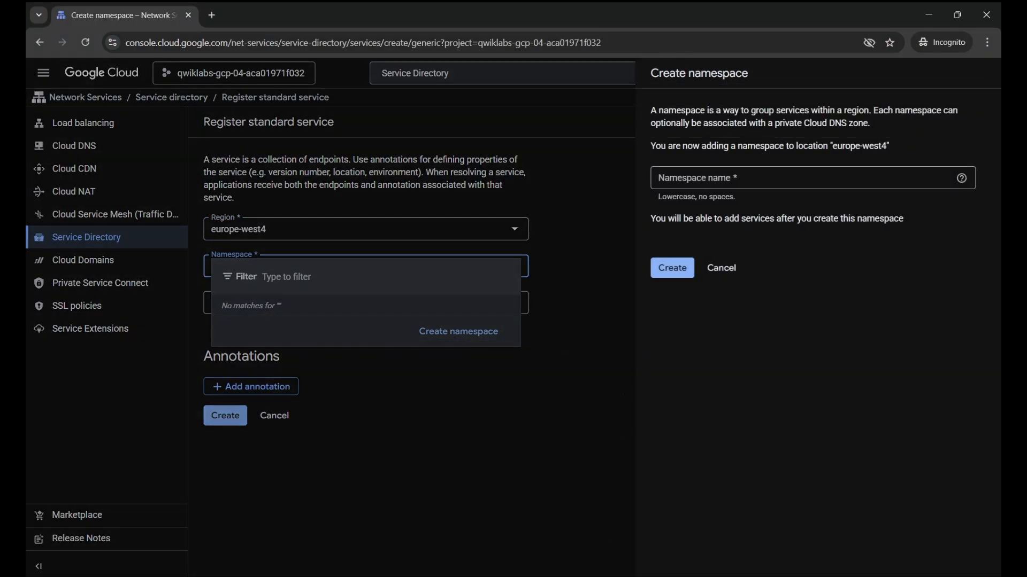
pyautogui.click(585, 527)
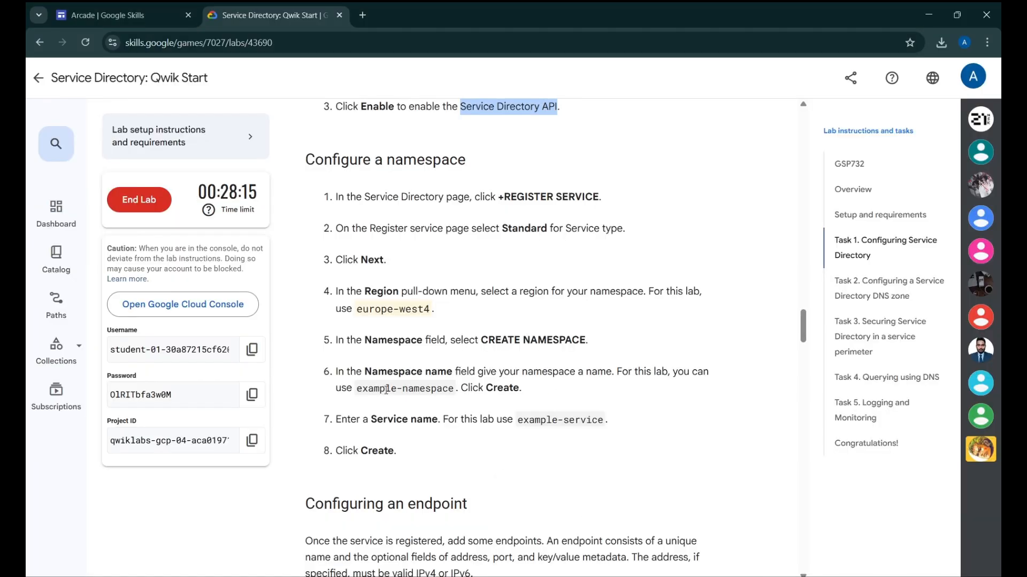
pyautogui.moveTo(357, 392); pyautogui.dragTo(454, 393)
pyautogui.hotkey('ctrl', 'c')
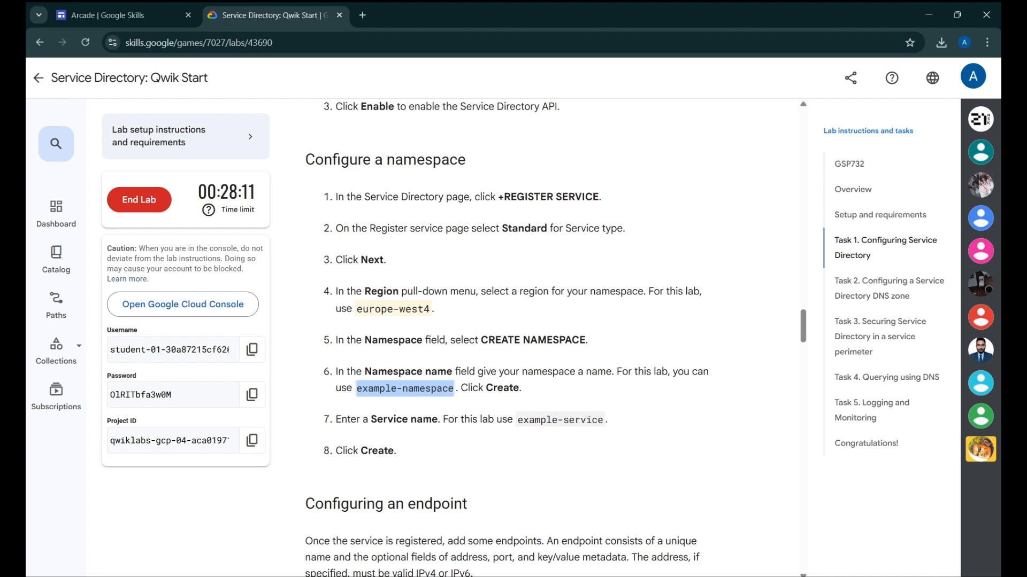
pyautogui.click(690, 559)
pyautogui.click(735, 185)
pyautogui.hotkey('ctrl', 'v')
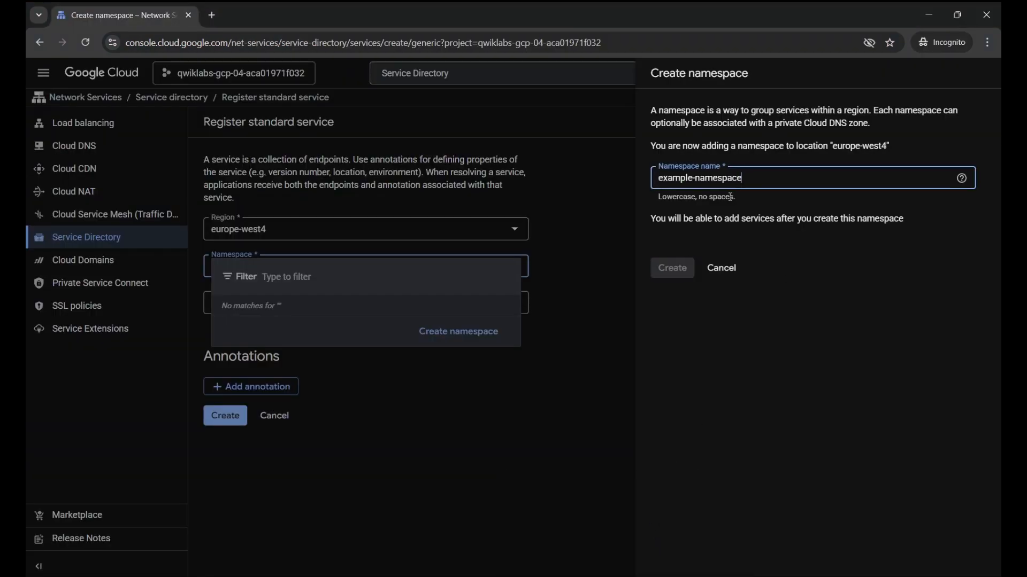
pyautogui.click(673, 268)
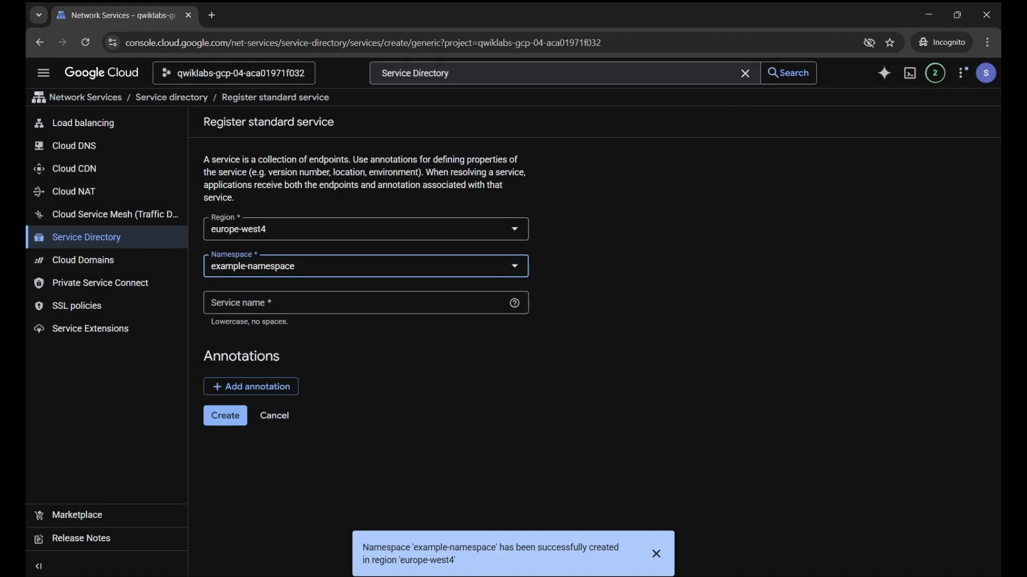
# - Switch to the lab instructions and copy the service name example-service from the namespace configuration steps
pyautogui.moveTo(623, 575)
pyautogui.click(682, 540)
pyautogui.scroll(-1, 536, 356)
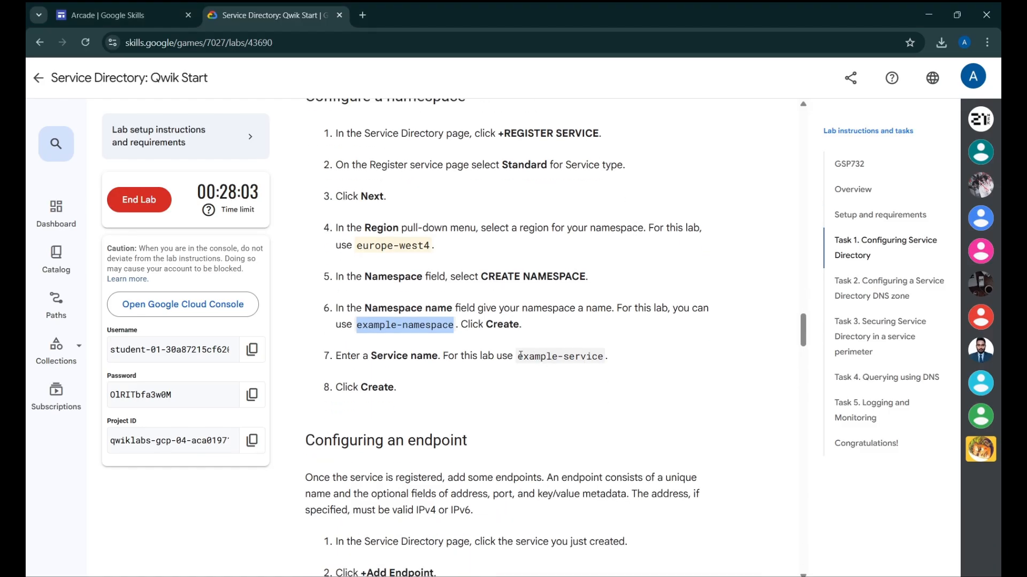
pyautogui.moveTo(518, 360); pyautogui.dragTo(602, 370)
pyautogui.hotkey('ctrl', 'c')
pyautogui.moveTo(625, 576)
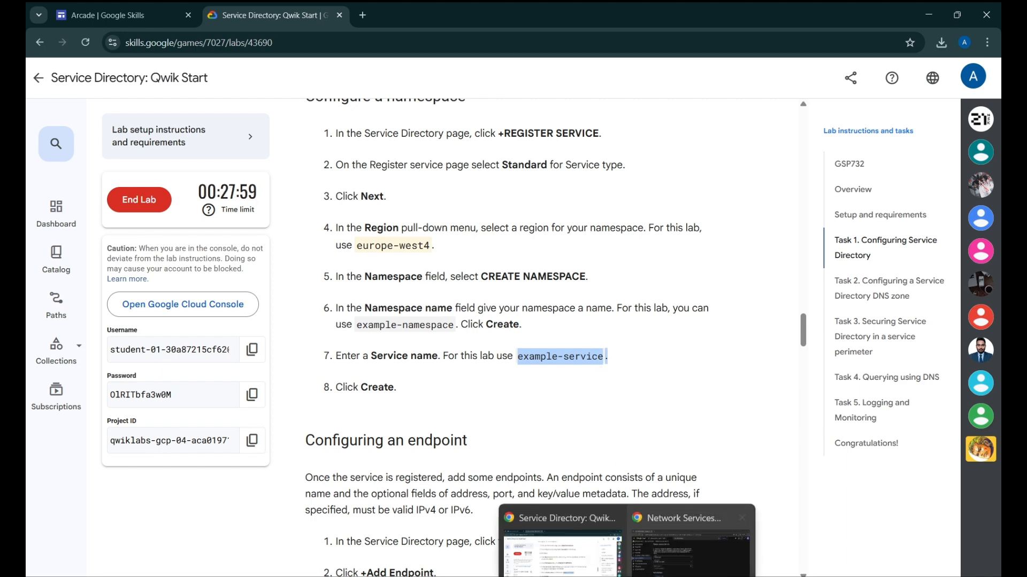
# - Return to the service registration form, name the service example-service without the trailing period, and create it
pyautogui.click(653, 526)
pyautogui.click(353, 303)
pyautogui.hotkey('ctrl', 'v')
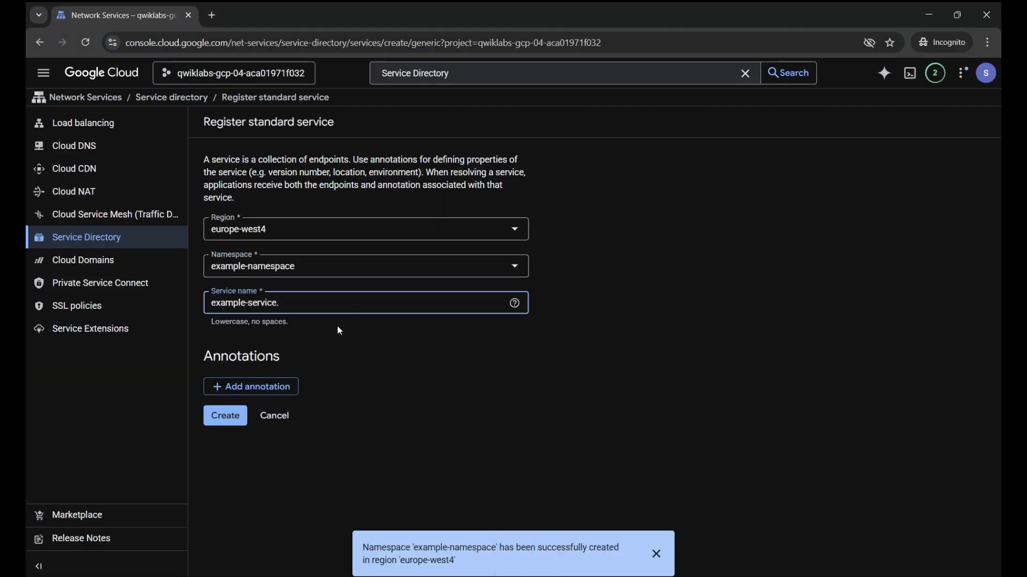
pyautogui.press('BackSpace')
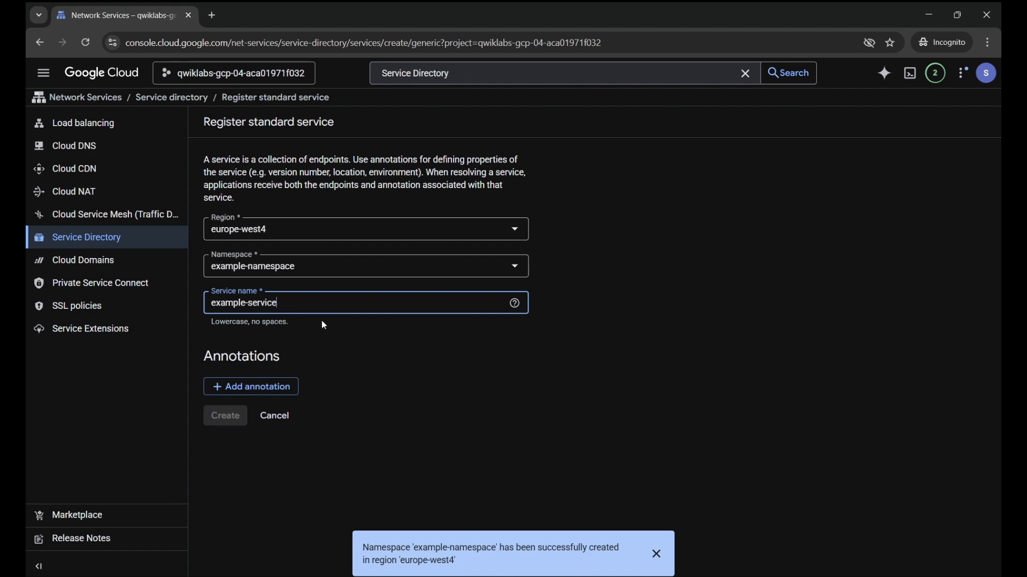
pyautogui.moveTo(615, 576)
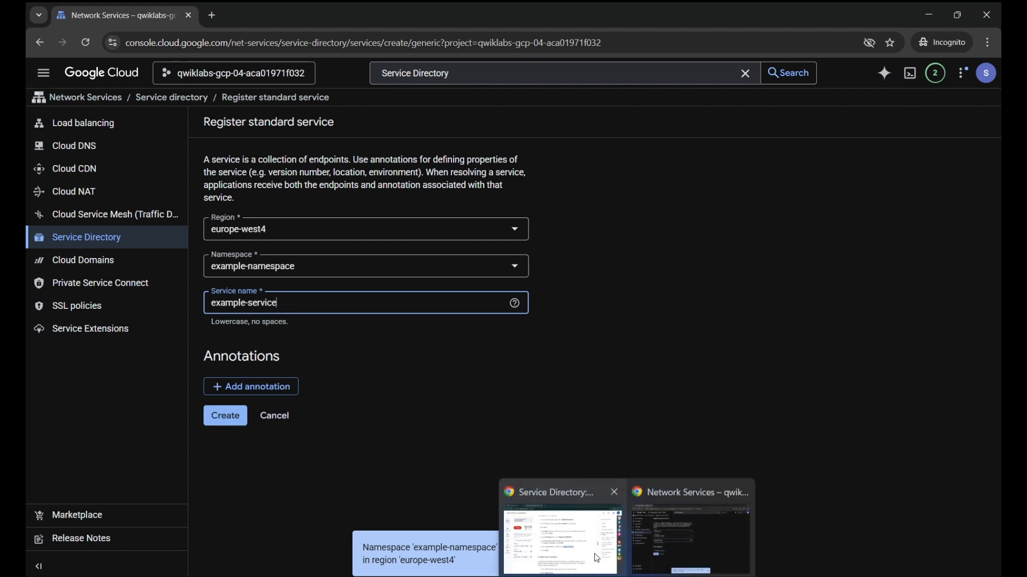
pyautogui.click(588, 547)
pyautogui.scroll(-3, 588, 547)
pyautogui.hotkey('alt', 'Tab')
pyautogui.click(222, 407)
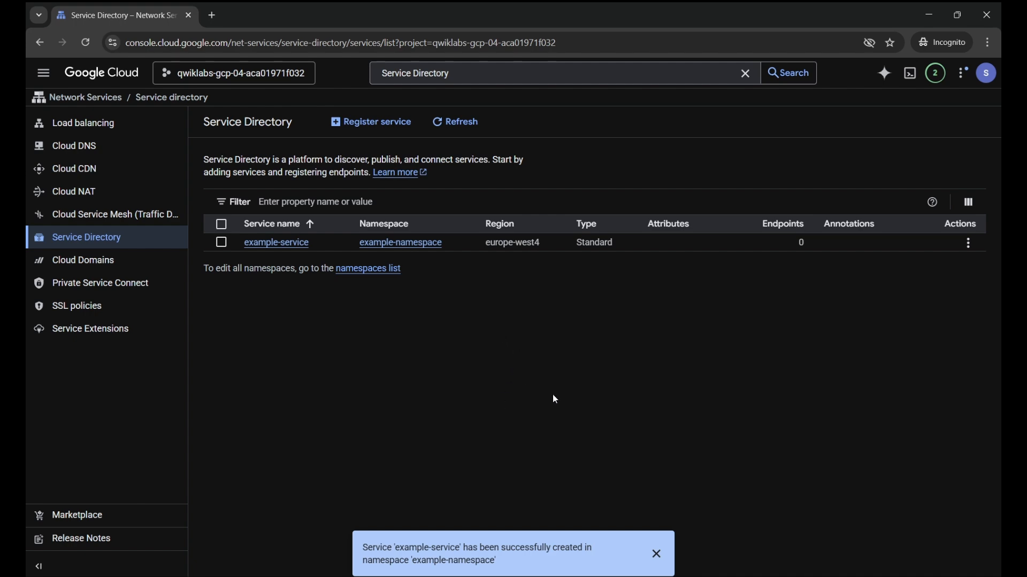
# - Check the endpoint instructions in the lab, then open example-service and start adding an endpoint
pyautogui.hotkey('alt', 'Tab')
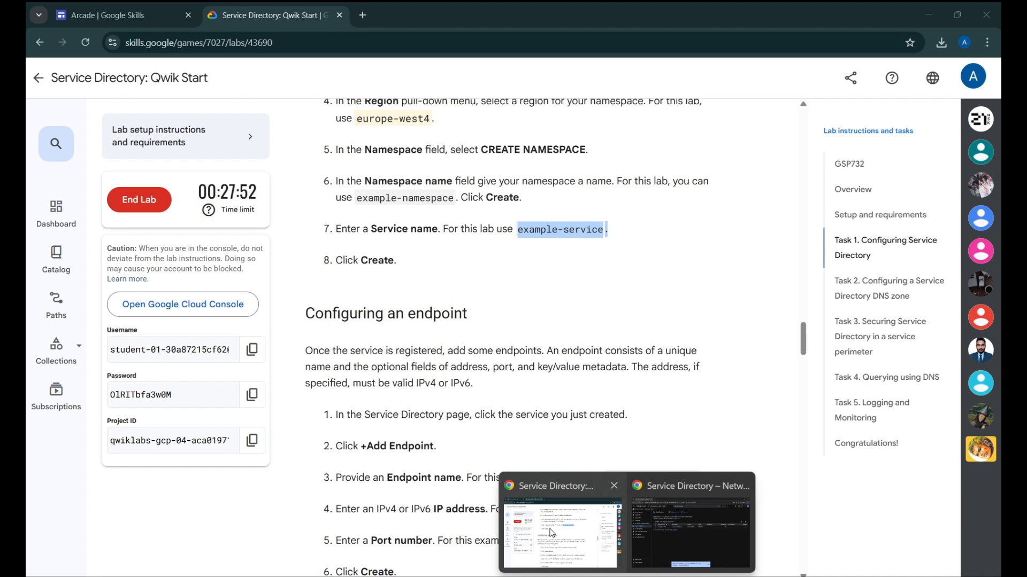
pyautogui.hotkey('alt', 'Tab')
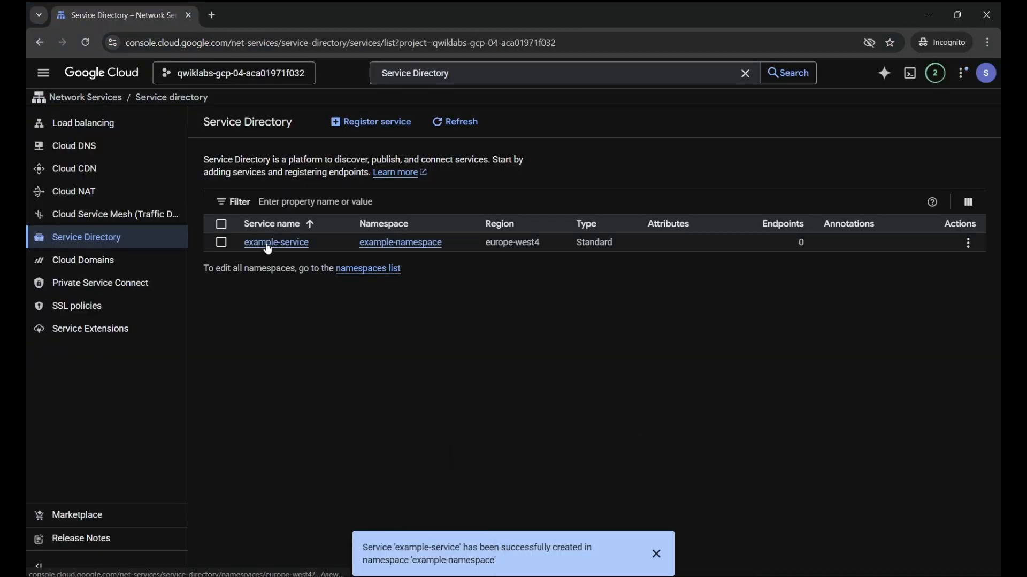
pyautogui.click(267, 244)
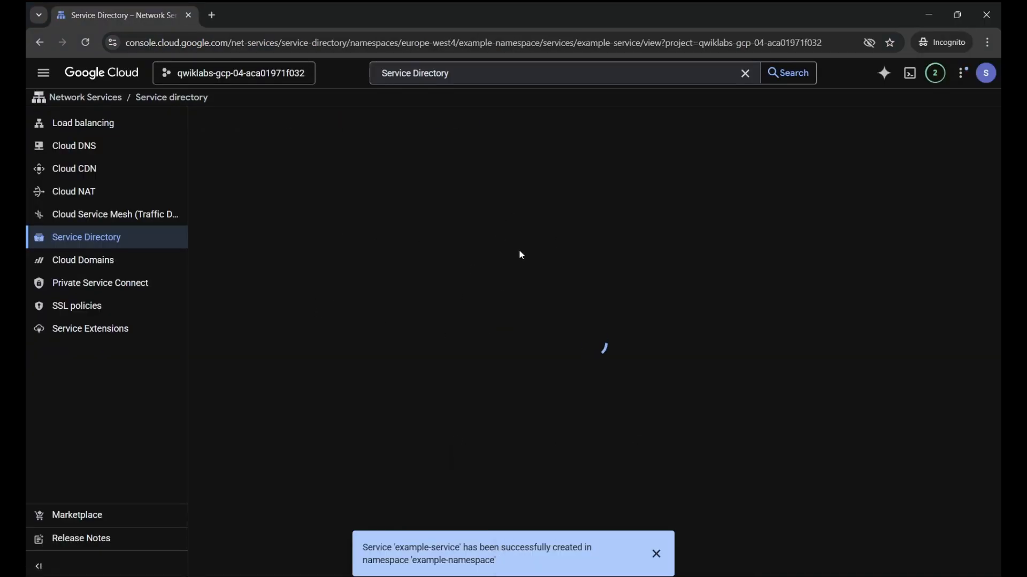
pyautogui.click(656, 554)
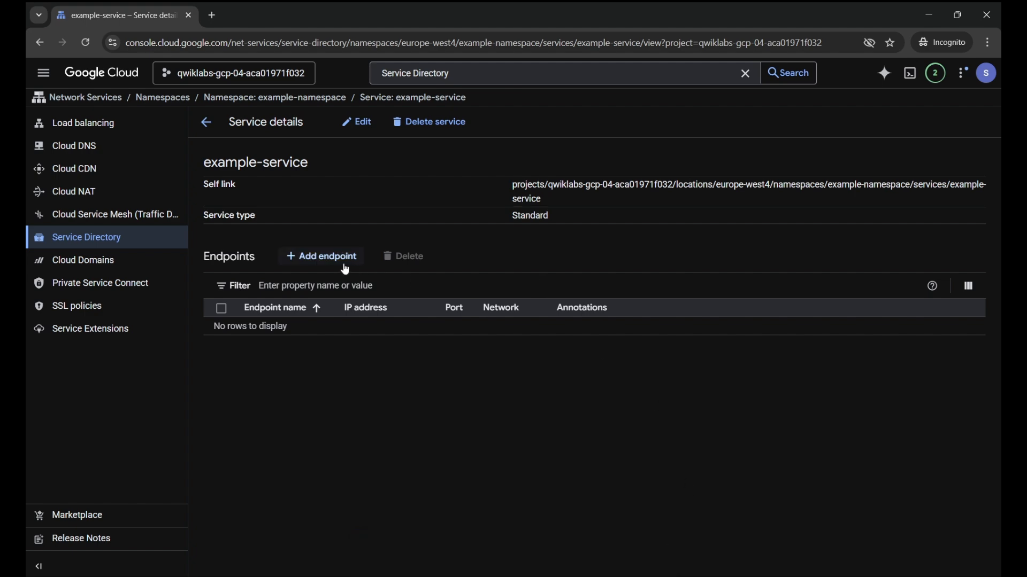
pyautogui.click(322, 257)
# - Copy the endpoint name from the lab instructions and name the new endpoint example-endpoint
pyautogui.hotkey('alt', 'Tab')
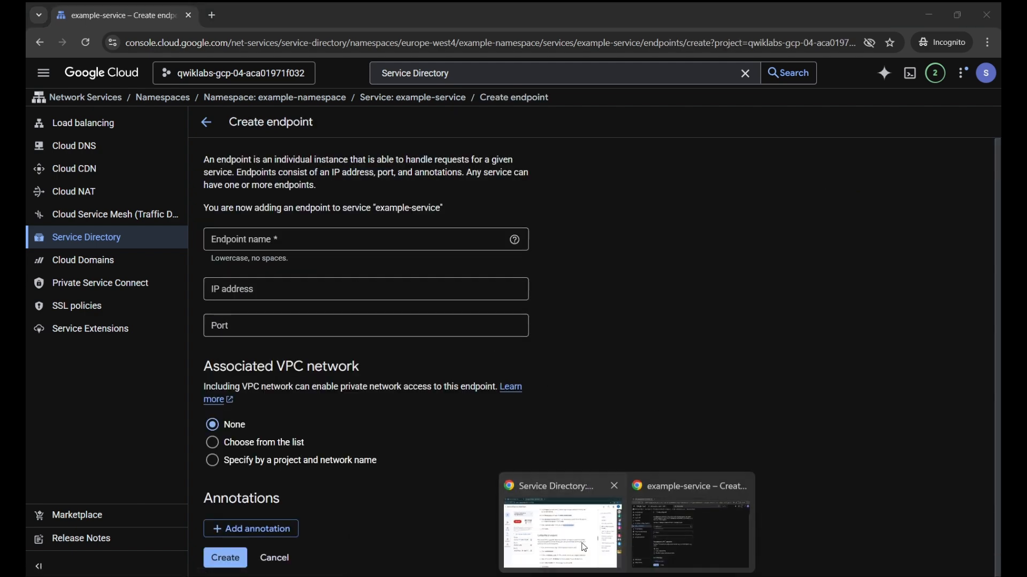
pyautogui.scroll(-4, 471, 383)
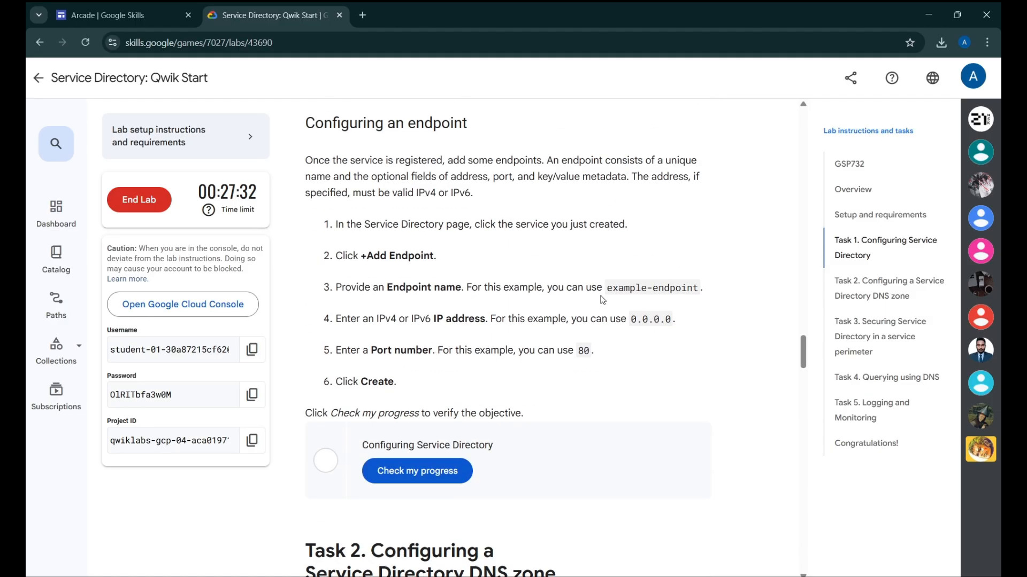
pyautogui.moveTo(606, 289); pyautogui.dragTo(697, 289)
pyautogui.hotkey('ctrl', 'c')
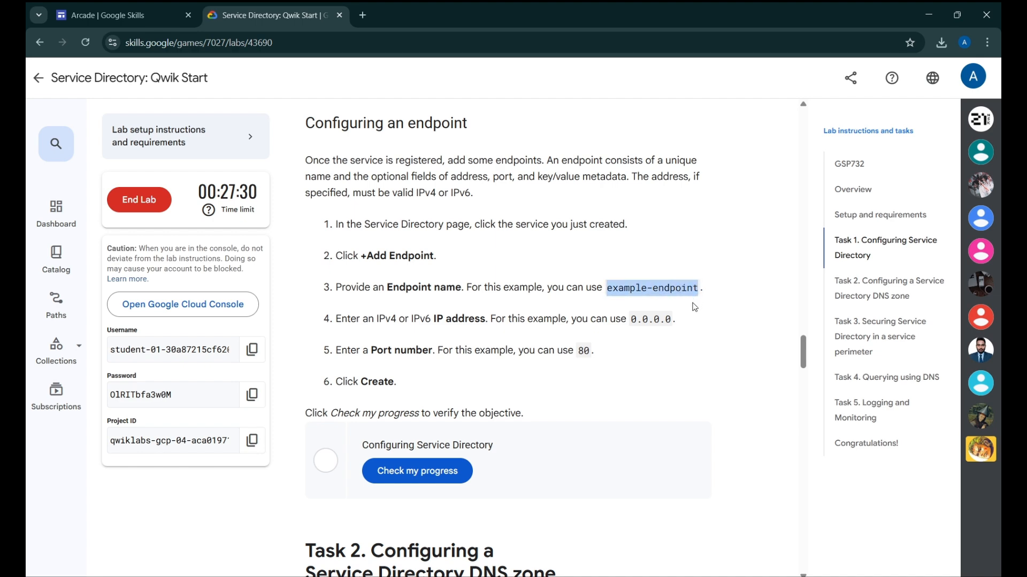
pyautogui.hotkey('alt', 'Tab')
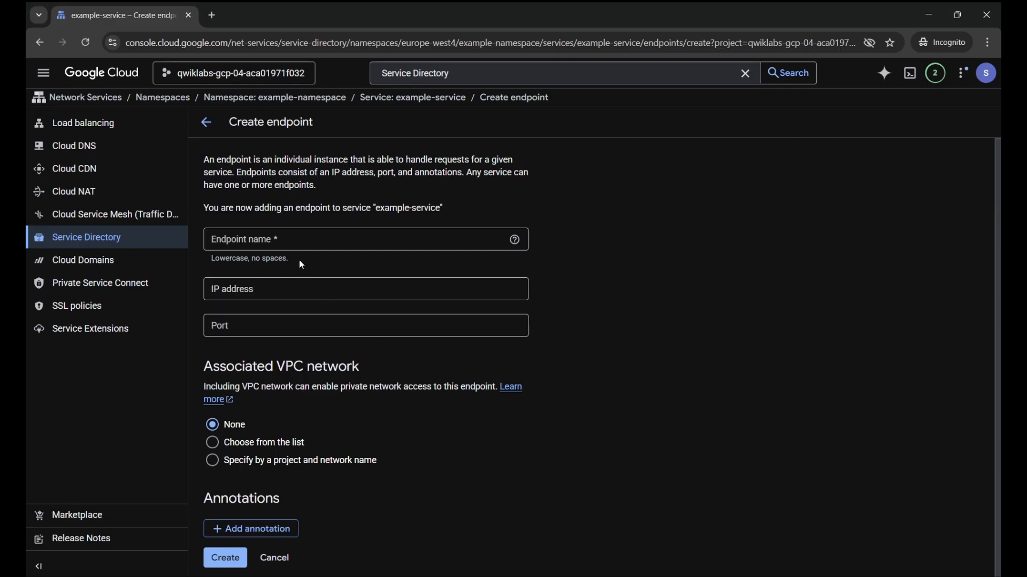
pyautogui.hotkey('ctrl', 'v')
# - Copy the IP address from the lab instructions and set the endpoint's IP address to 0.0.0.0
pyautogui.click(336, 290)
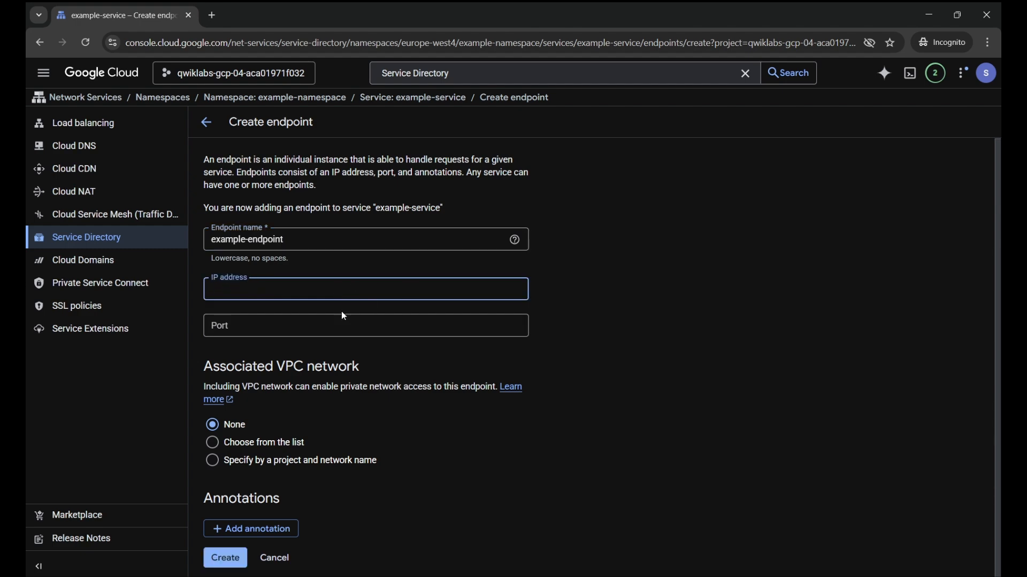
pyautogui.hotkey('alt', 'Tab')
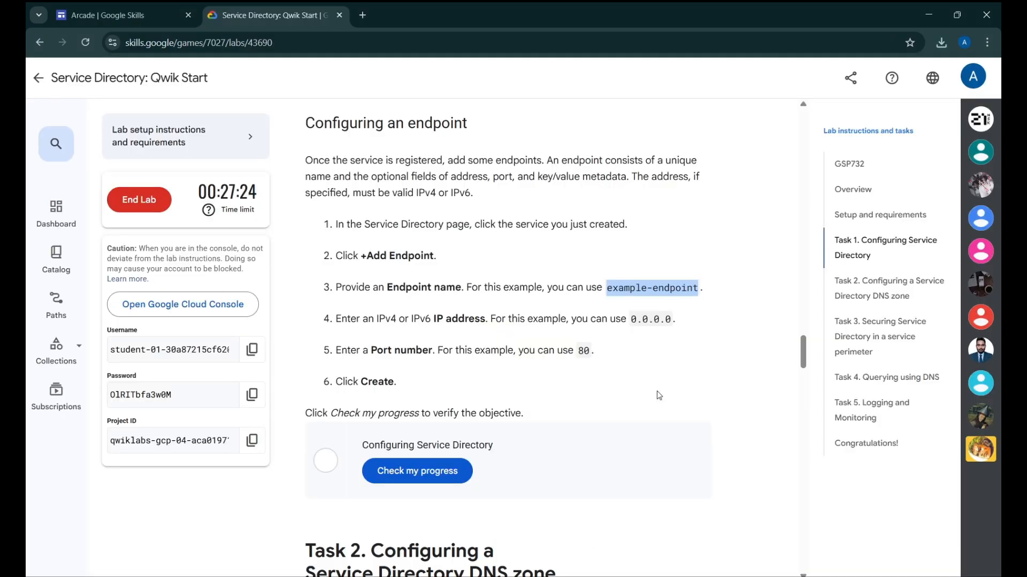
pyautogui.moveTo(629, 320); pyautogui.dragTo(672, 320)
pyautogui.hotkey('ctrl', 'c')
pyautogui.hotkey('alt', 'Tab')
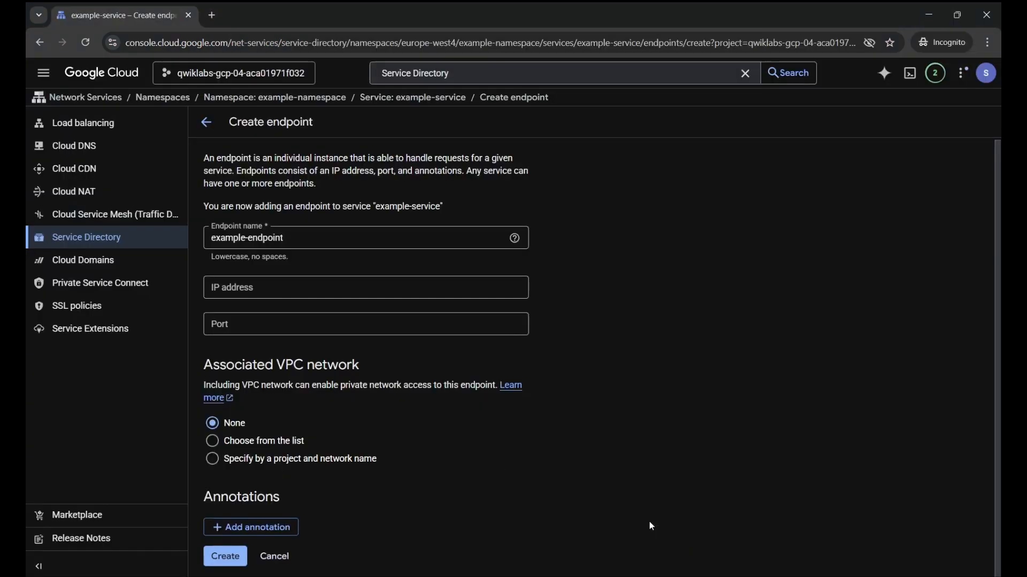
pyautogui.hotkey('ctrl', 'v')
pyautogui.moveTo(377, 303); pyautogui.dragTo(359, 303)
pyautogui.click(325, 295)
# - Set the endpoint's port to 80 as given in the lab instructions and create the endpoint
pyautogui.hotkey('alt', 'Tab')
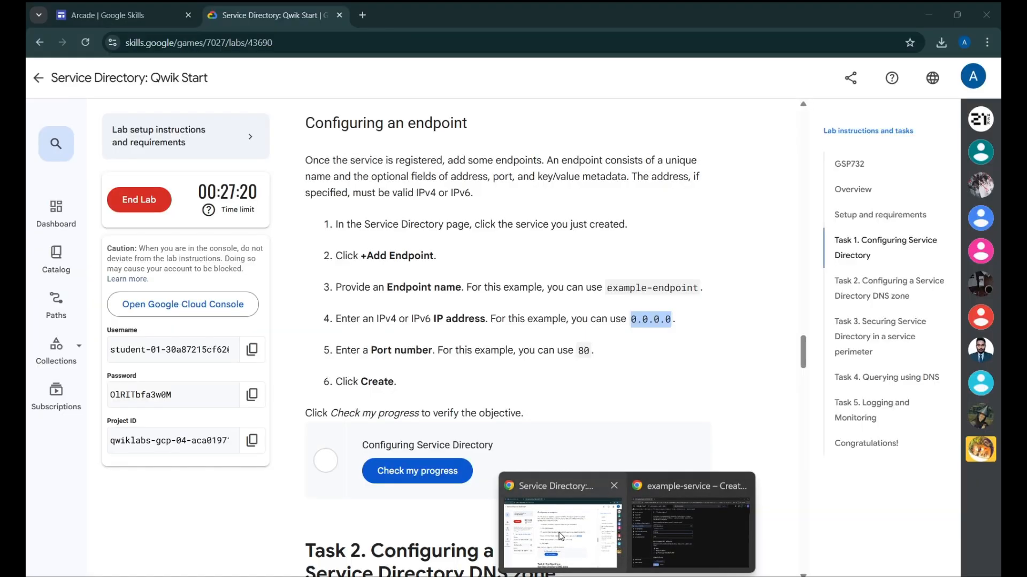
pyautogui.hotkey('alt', 'Tab')
pyautogui.click(289, 324)
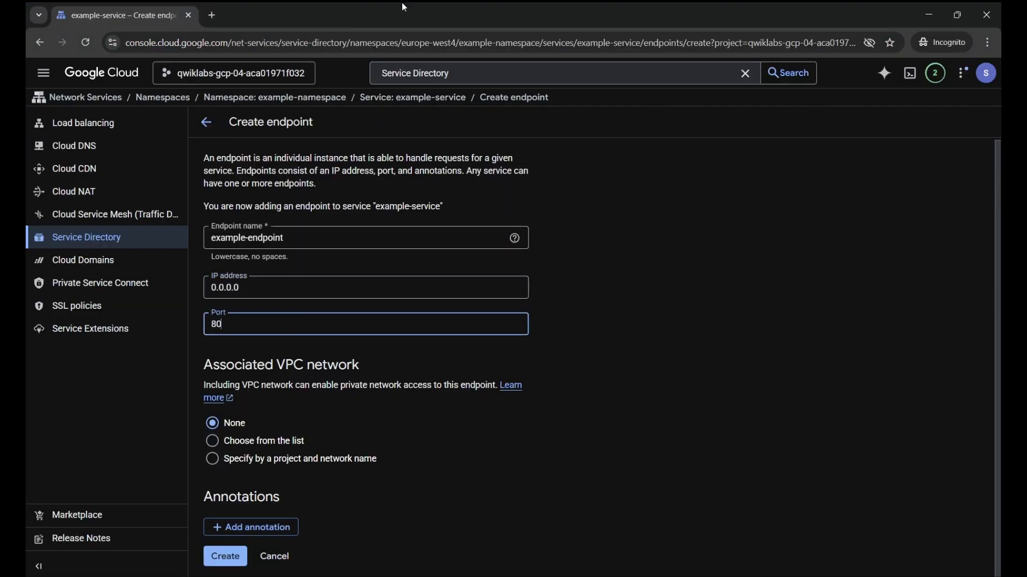
pyautogui.hotkey('alt', 'Tab')
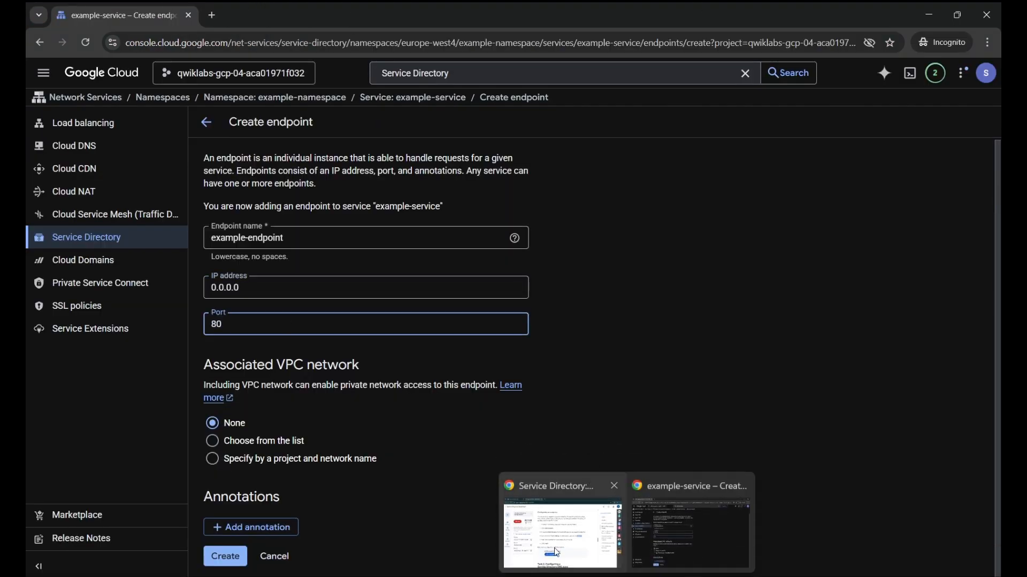
pyautogui.scroll(-3, 464, 369)
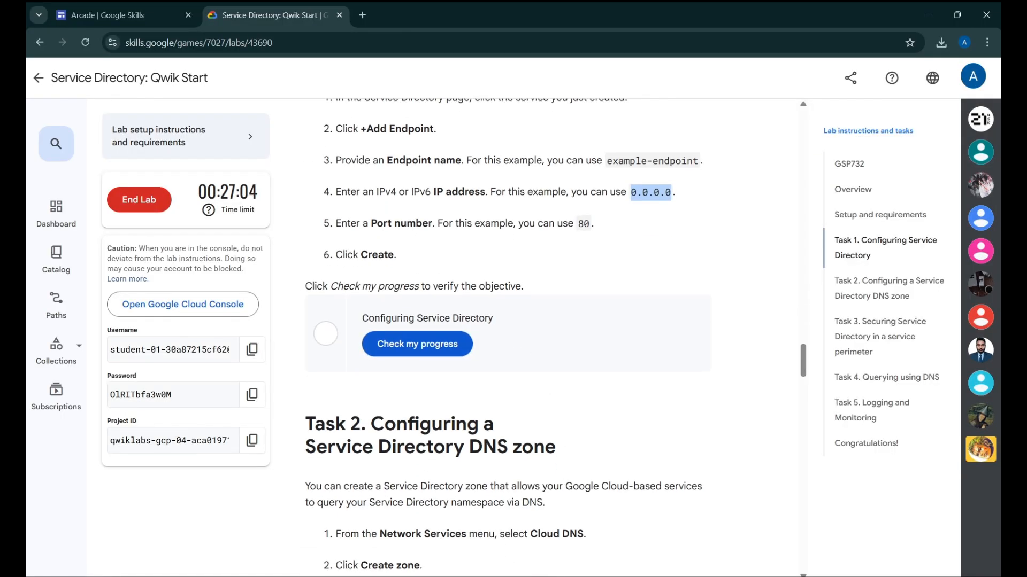
pyautogui.hotkey('alt', 'Tab')
pyautogui.click(232, 556)
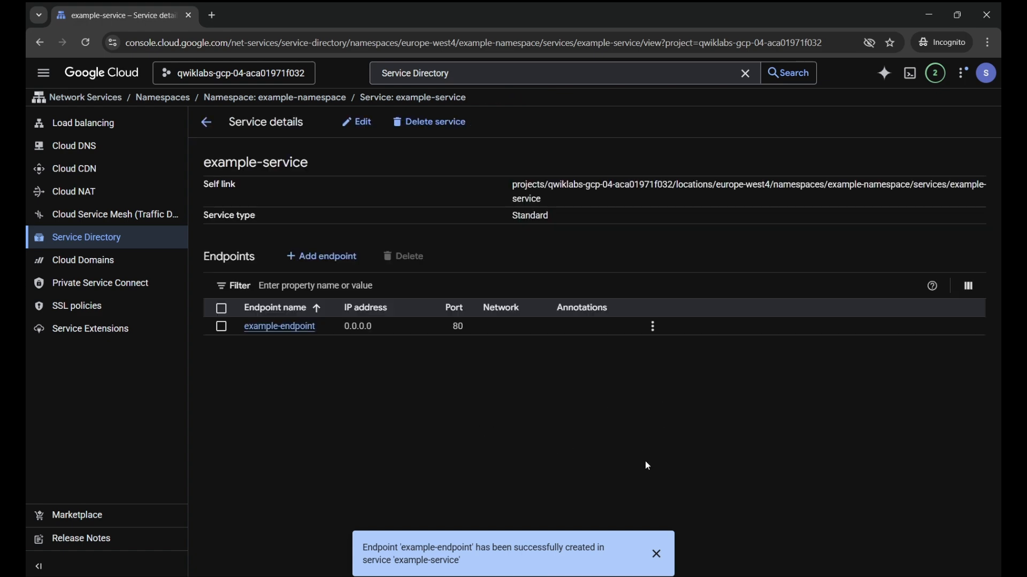
# - In the lab page, check the progress of the Configuring Service Directory objective and go to the Task 2 instructions
pyautogui.hotkey('alt', 'Tab')
pyautogui.click(417, 287)
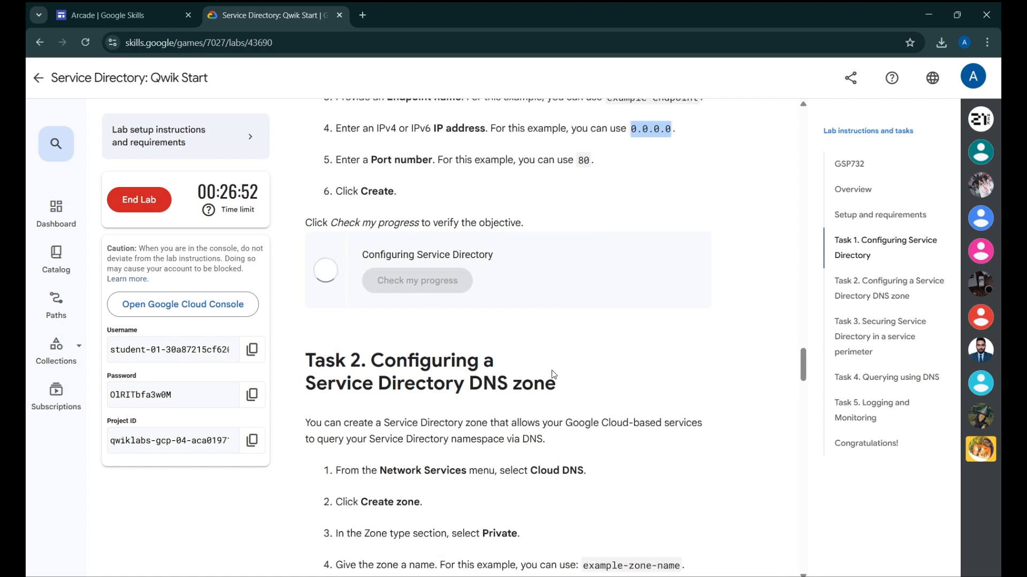
pyautogui.scroll(-5, 556, 373)
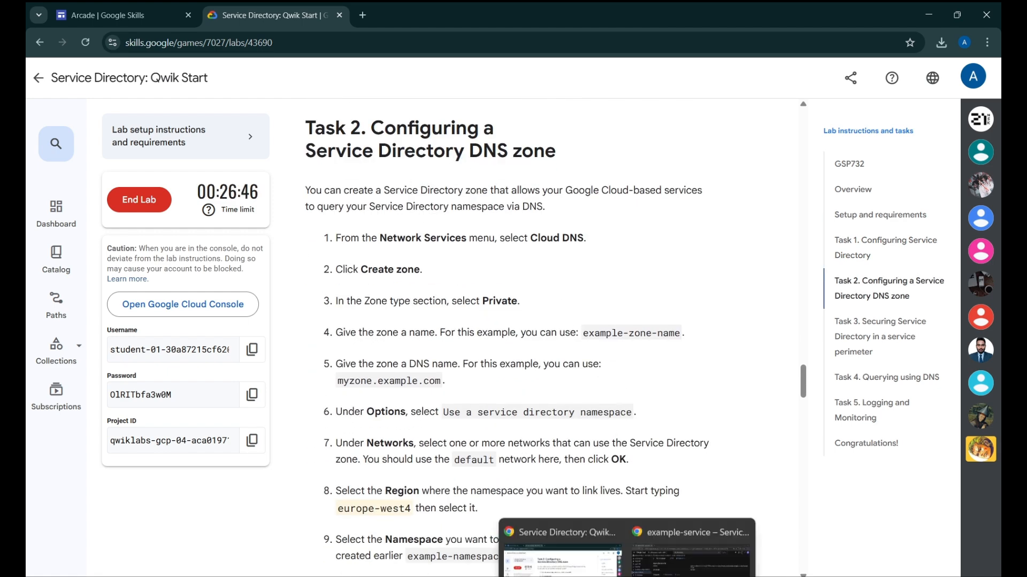
# - Return to the console, start creating a zone in Cloud DNS, and set its zone type to Private
pyautogui.click(695, 556)
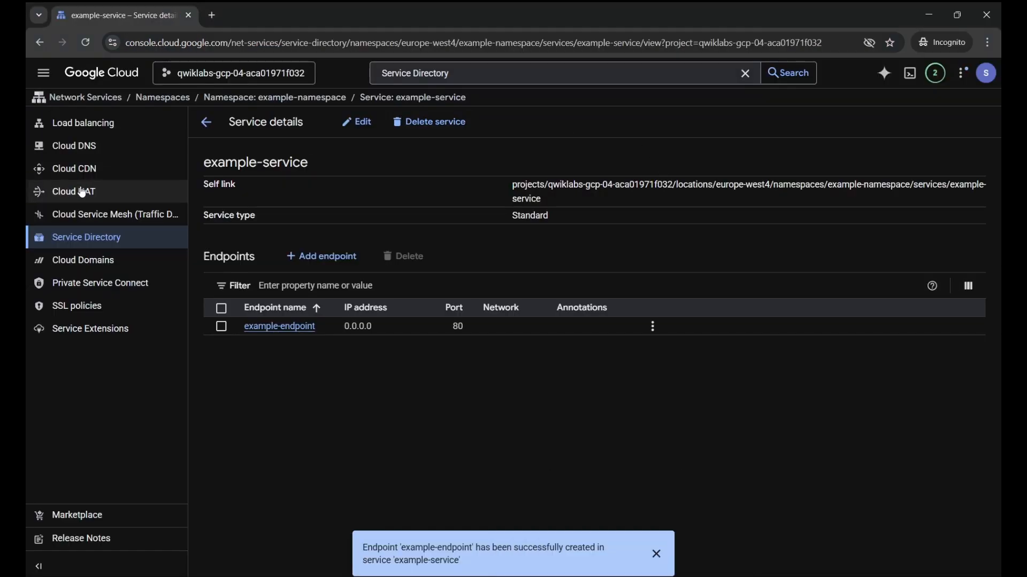
pyautogui.click(114, 155)
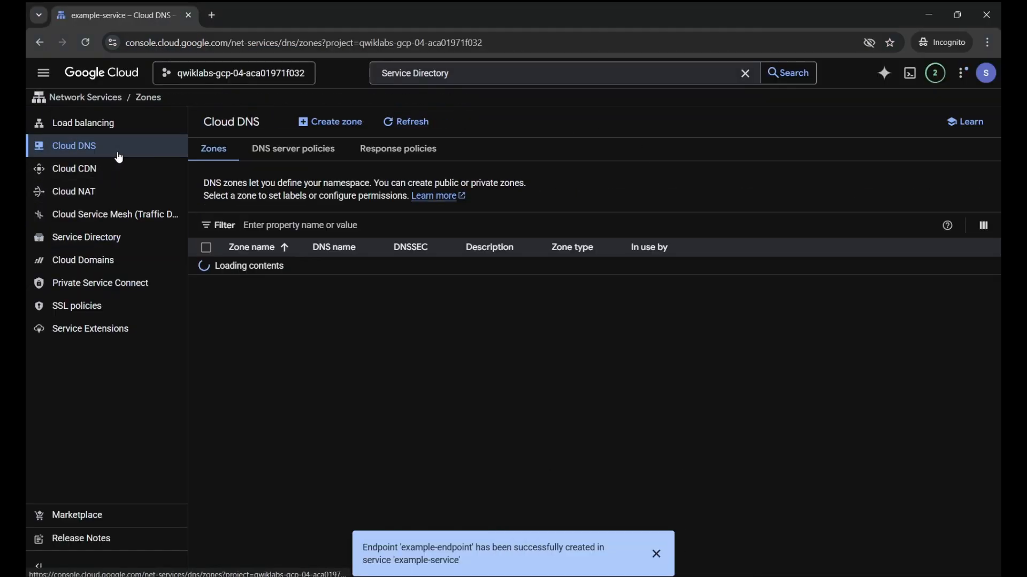
pyautogui.moveTo(627, 576)
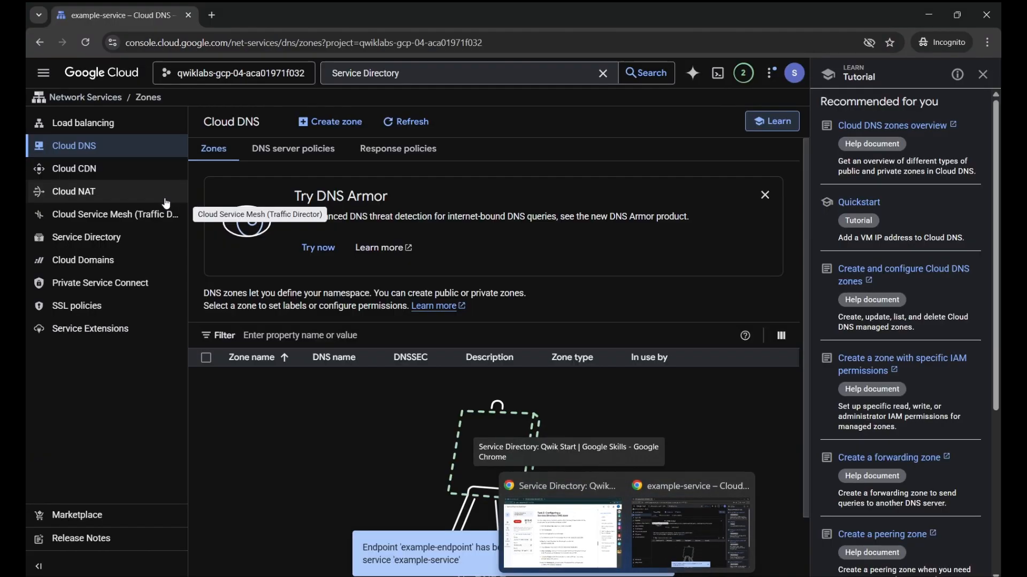
pyautogui.click(690, 532)
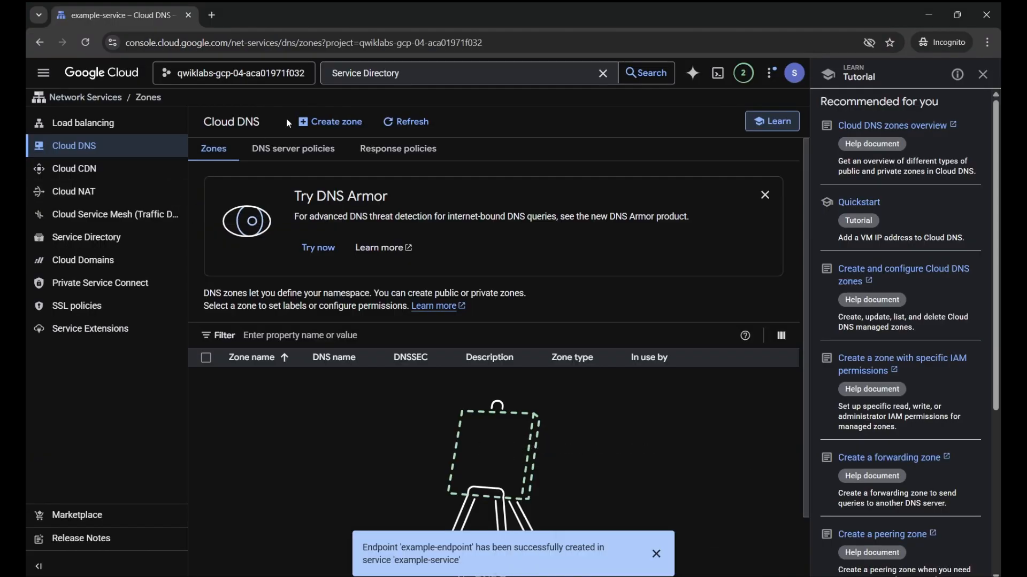
pyautogui.click(310, 126)
pyautogui.moveTo(255, 232)
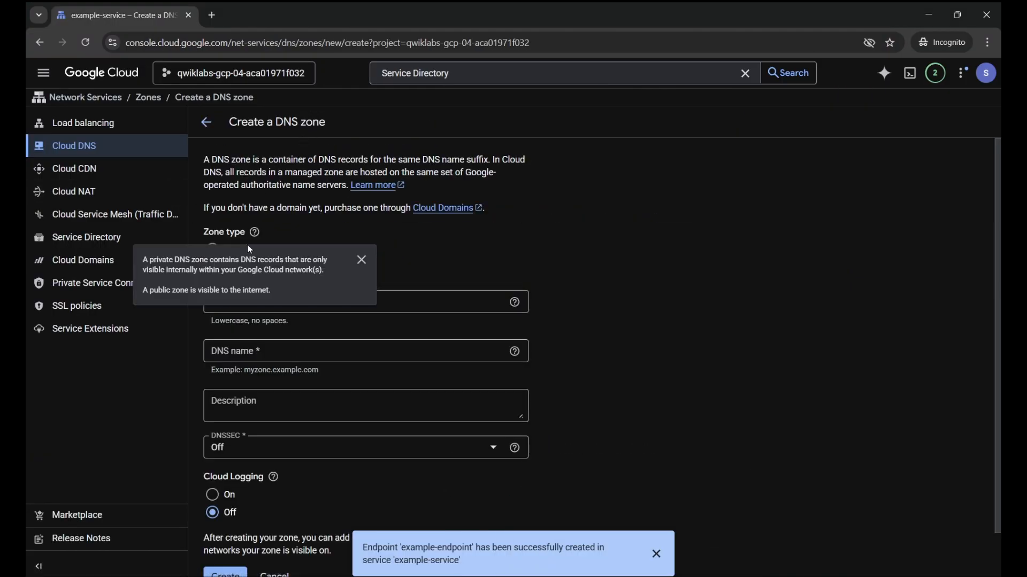
pyautogui.click(212, 250)
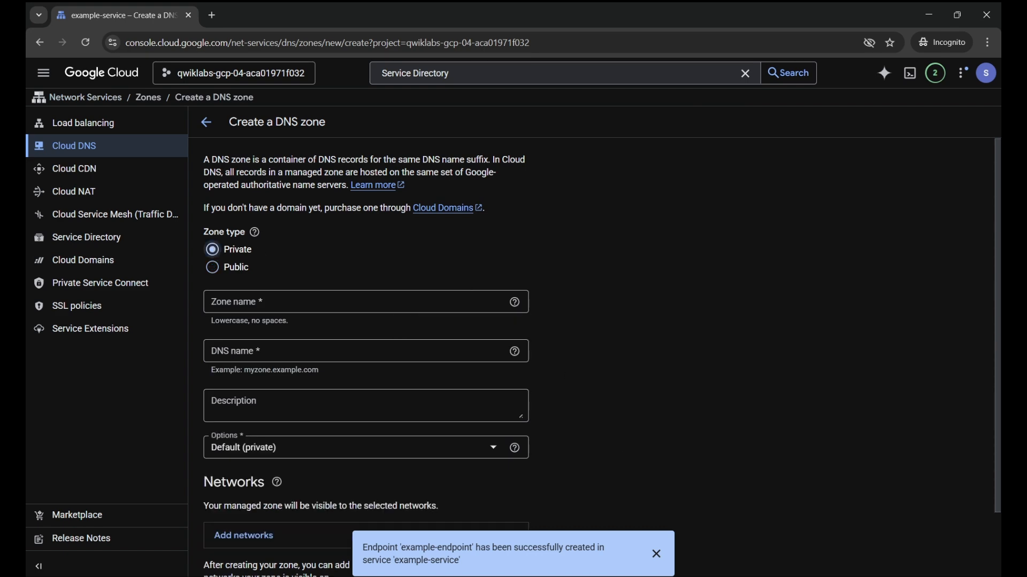
# - Copy the zone name from the Task 2 instructions and name the DNS zone example-zone-name
pyautogui.click(558, 527)
pyautogui.scroll(-1, 599, 293)
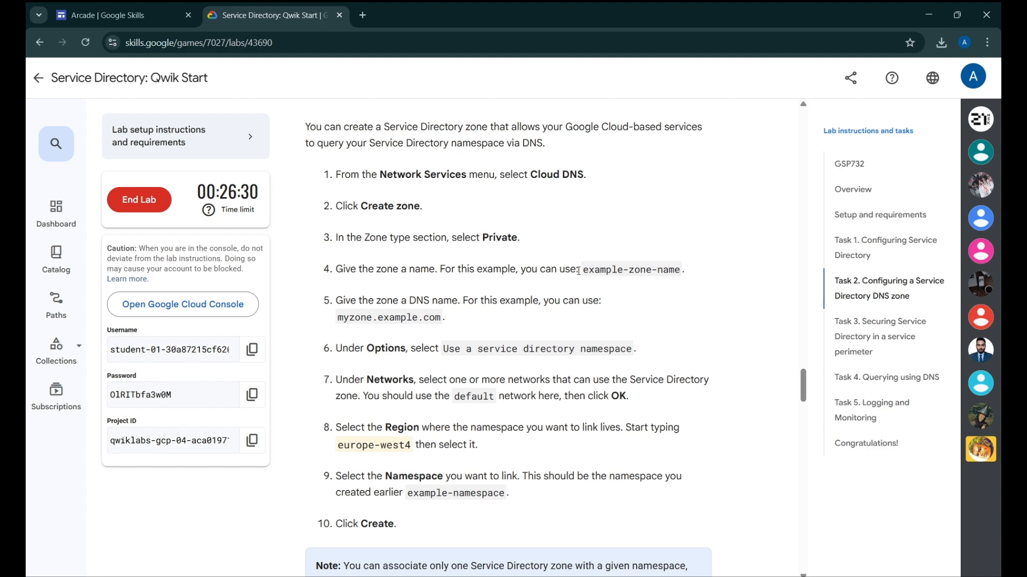
pyautogui.moveTo(578, 272); pyautogui.dragTo(683, 278)
pyautogui.hotkey('ctrl', 'c')
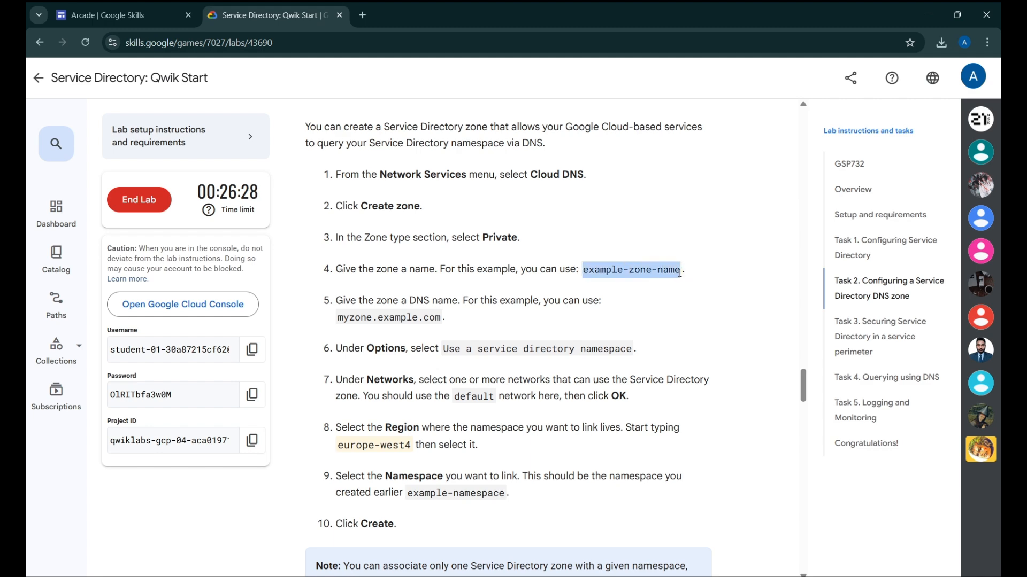
pyautogui.hotkey('alt', 'Tab')
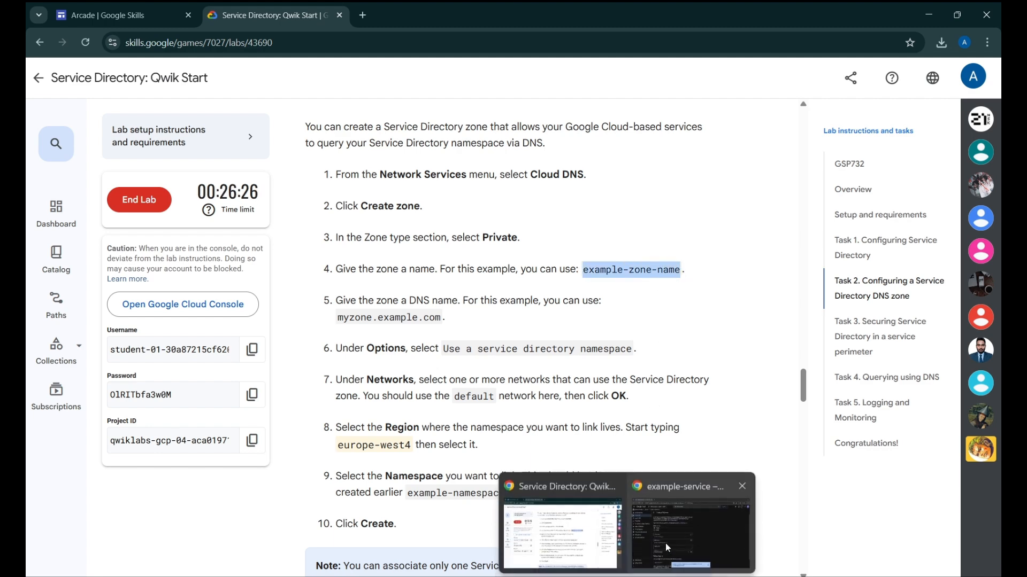
pyautogui.click(306, 301)
pyautogui.hotkey('ctrl', 'v')
# - Copy the DNS name from the lab instructions and set the zone's DNS name to myzone.example.com
pyautogui.click(324, 351)
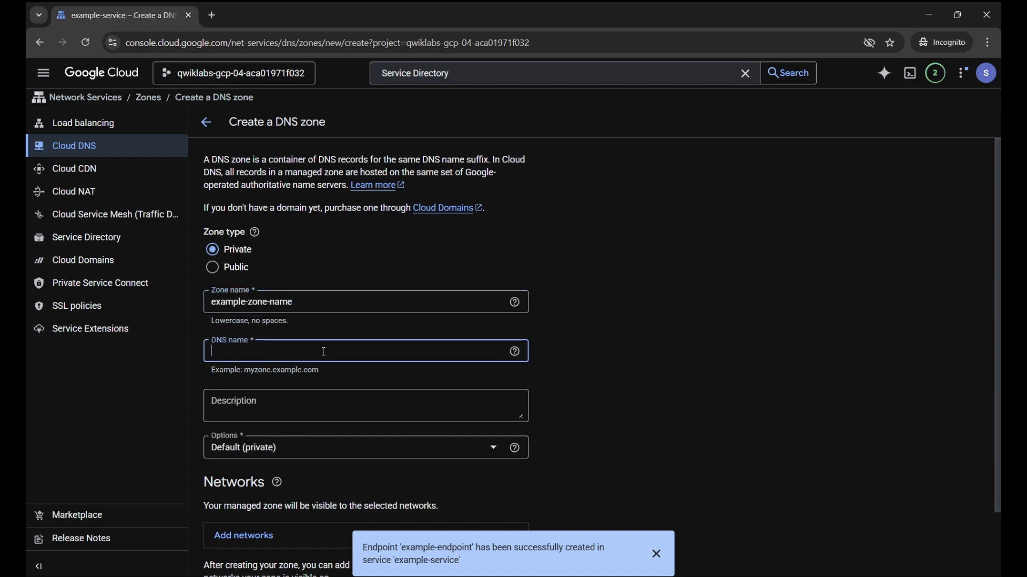
pyautogui.hotkey('alt', 'Tab')
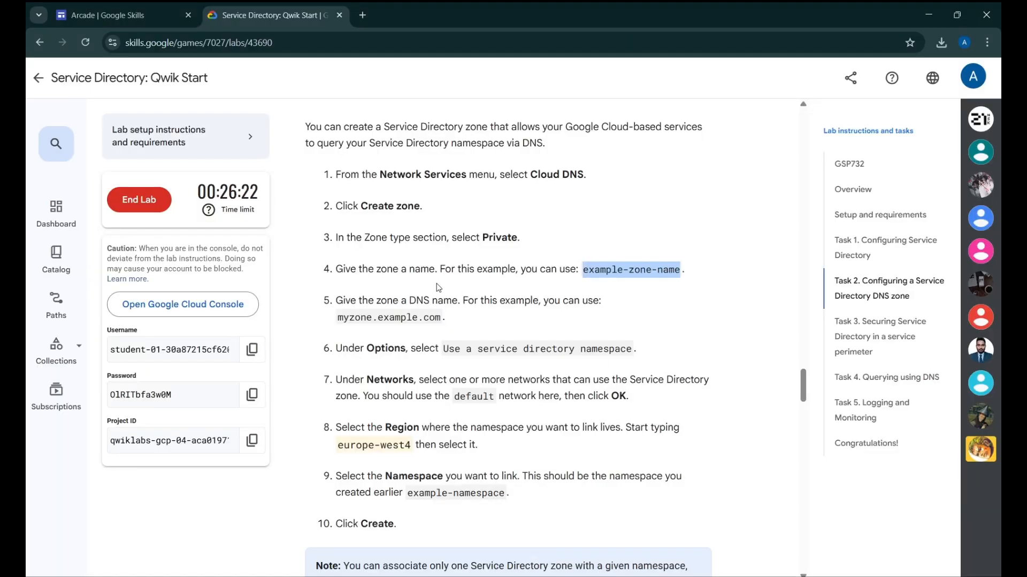
pyautogui.moveTo(335, 324); pyautogui.dragTo(442, 326)
pyautogui.hotkey('ctrl', 'c')
pyautogui.hotkey('alt', 'Tab')
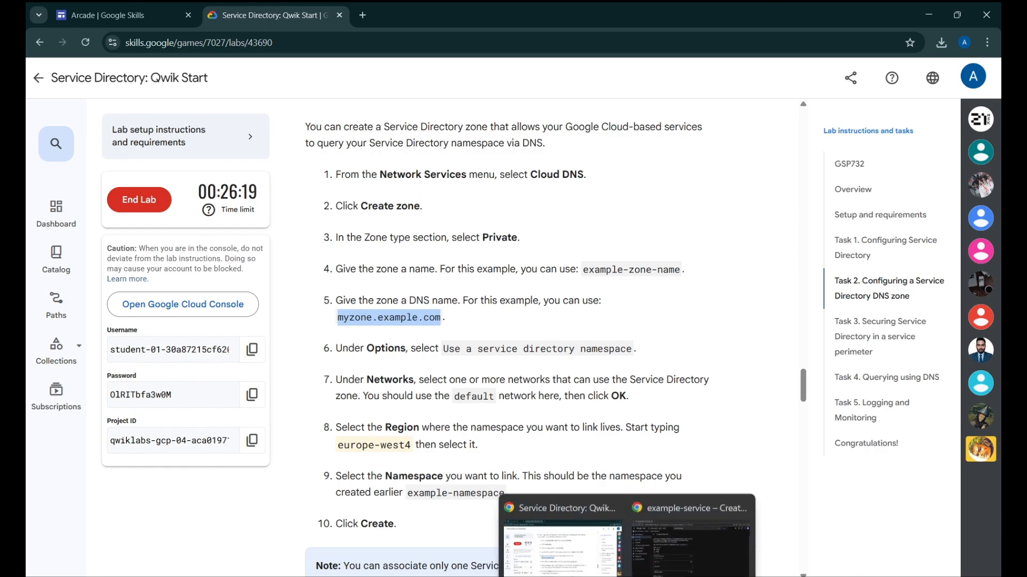
pyautogui.hotkey('ctrl', 'v')
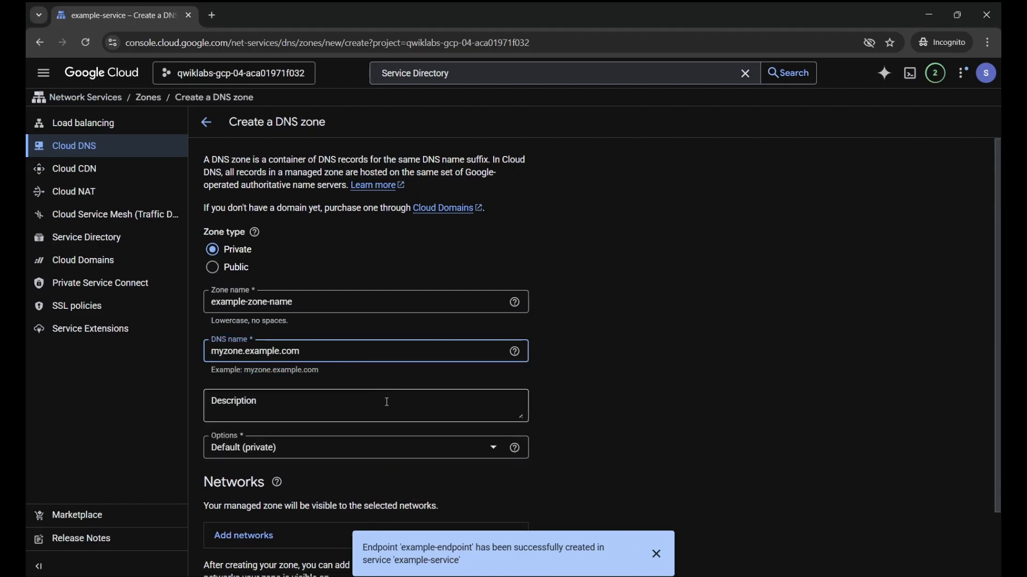
# - Check the Task 2 instructions and set the DNS zone's options to Use a service directory namespace
pyautogui.hotkey('alt', 'Tab')
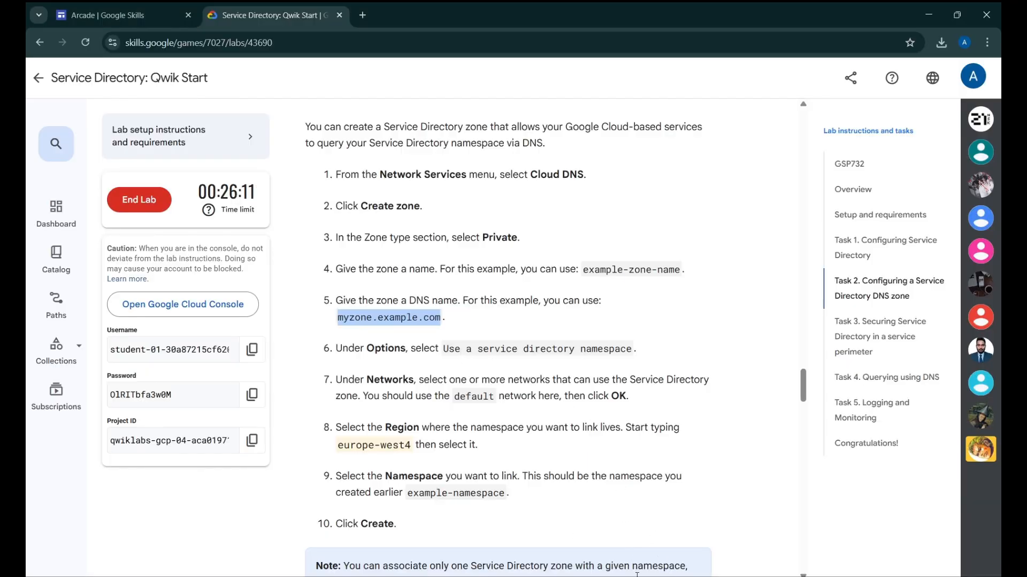
pyautogui.hotkey('alt', 'Tab')
pyautogui.scroll(-2, 252, 376)
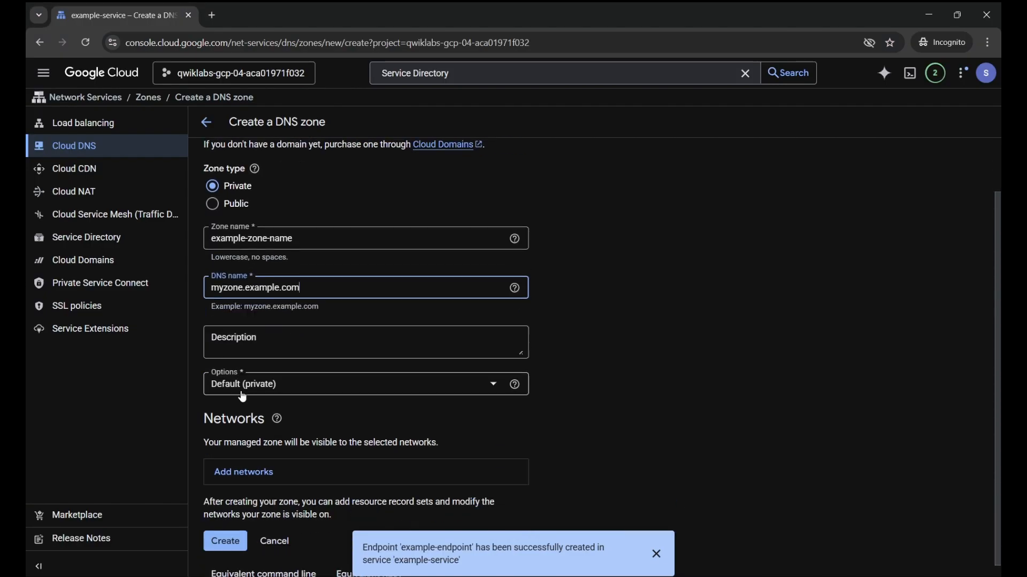
pyautogui.click(253, 375)
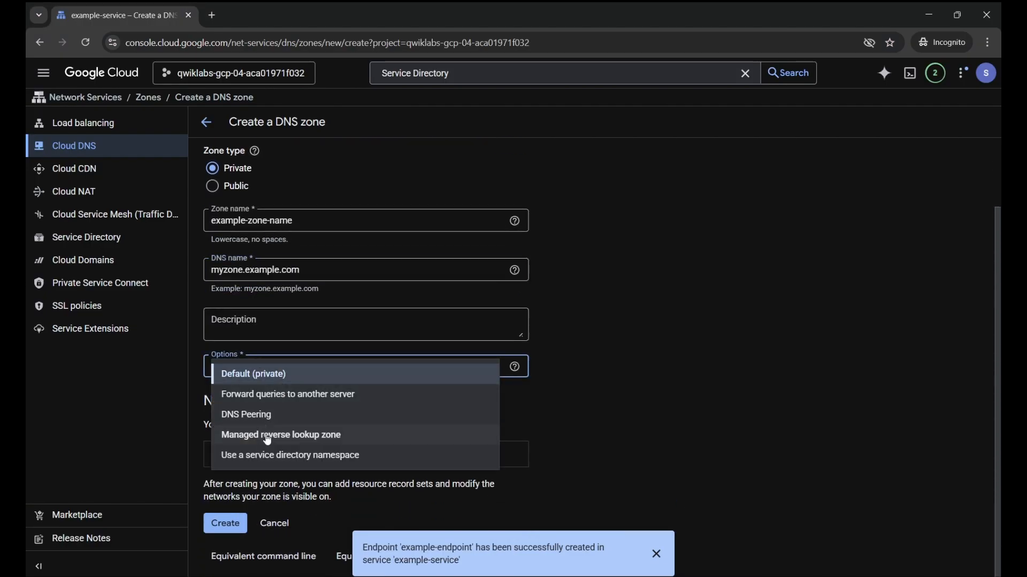
pyautogui.click(267, 457)
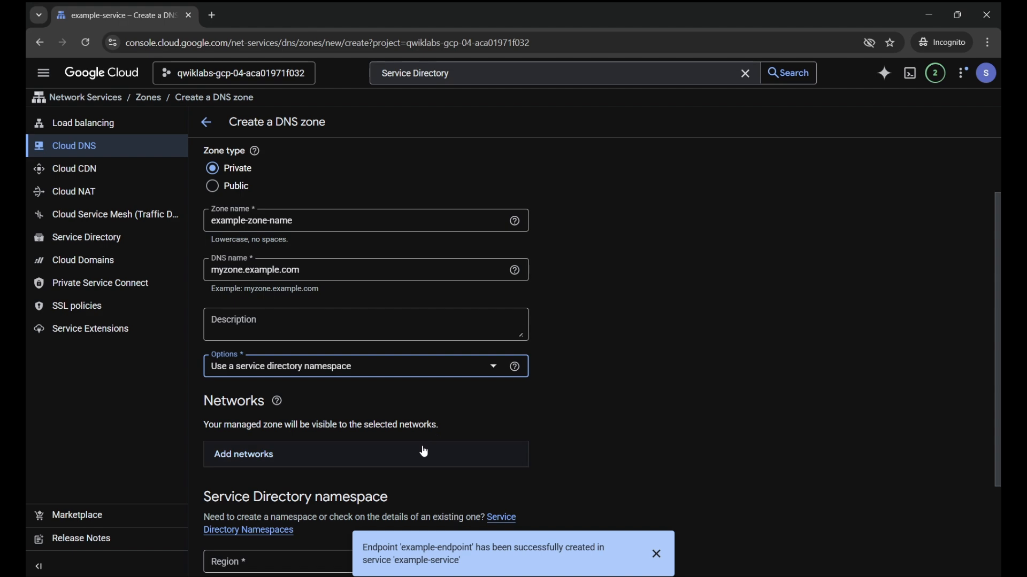
pyautogui.click(577, 531)
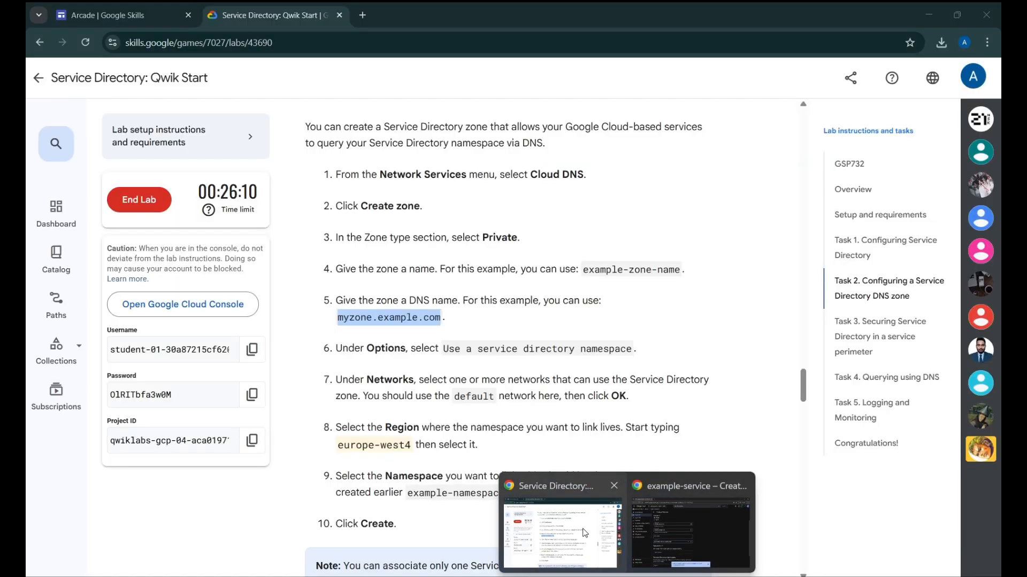
pyautogui.click(690, 532)
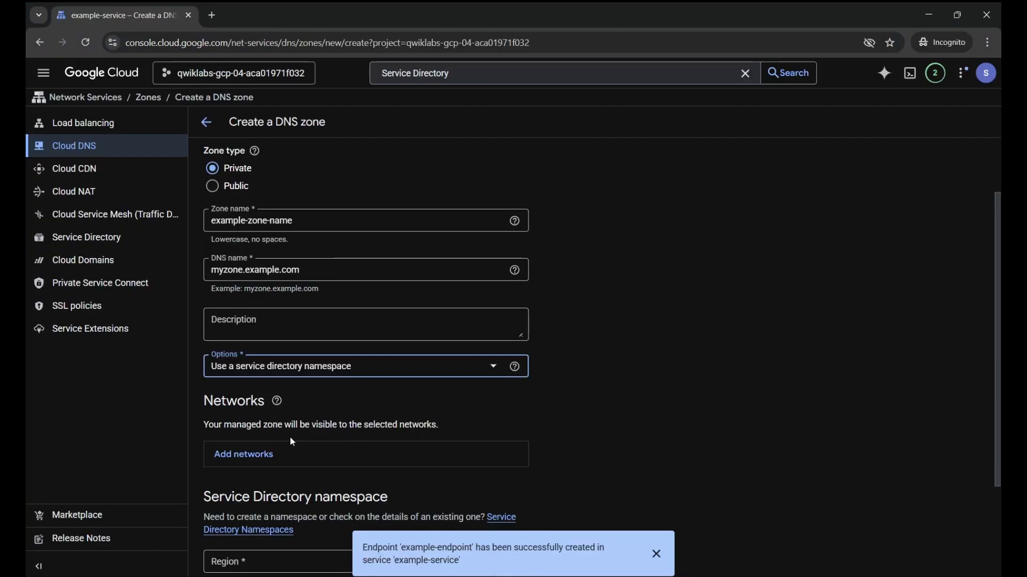
pyautogui.click(270, 458)
pyautogui.scroll(-4, 273, 456)
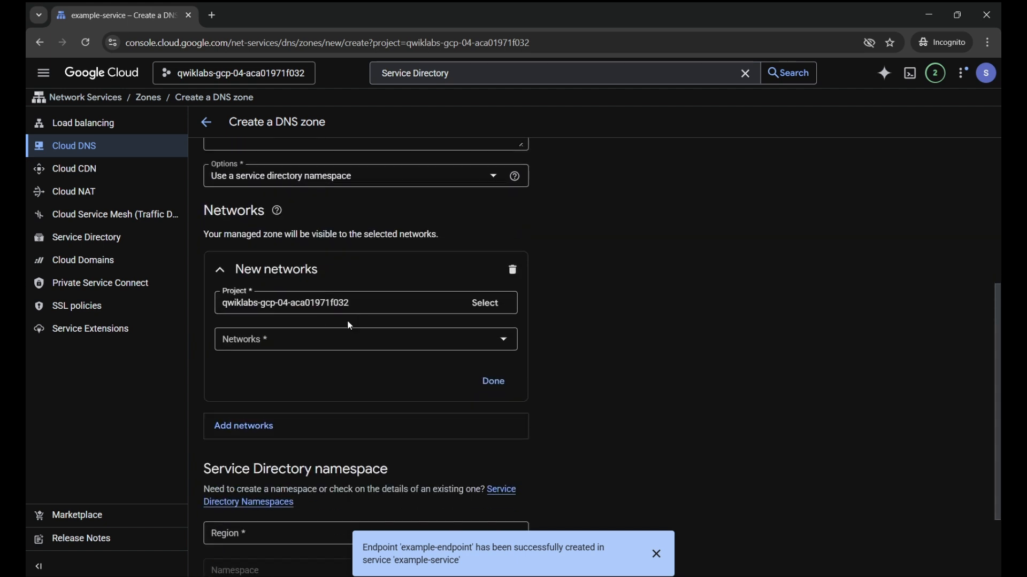
pyautogui.scroll(-2, 264, 409)
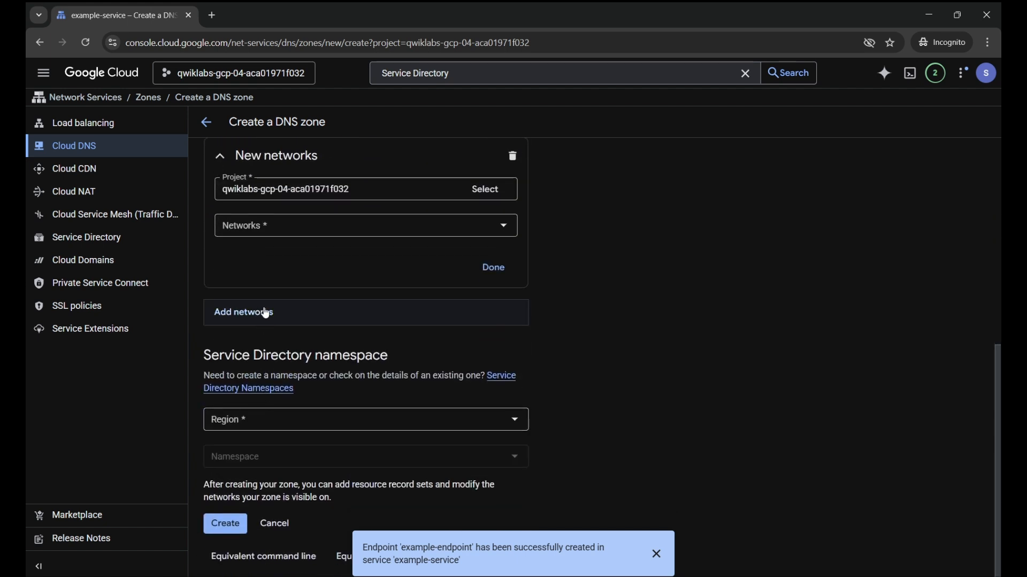
pyautogui.scroll(3, 471, 319)
pyautogui.click(472, 320)
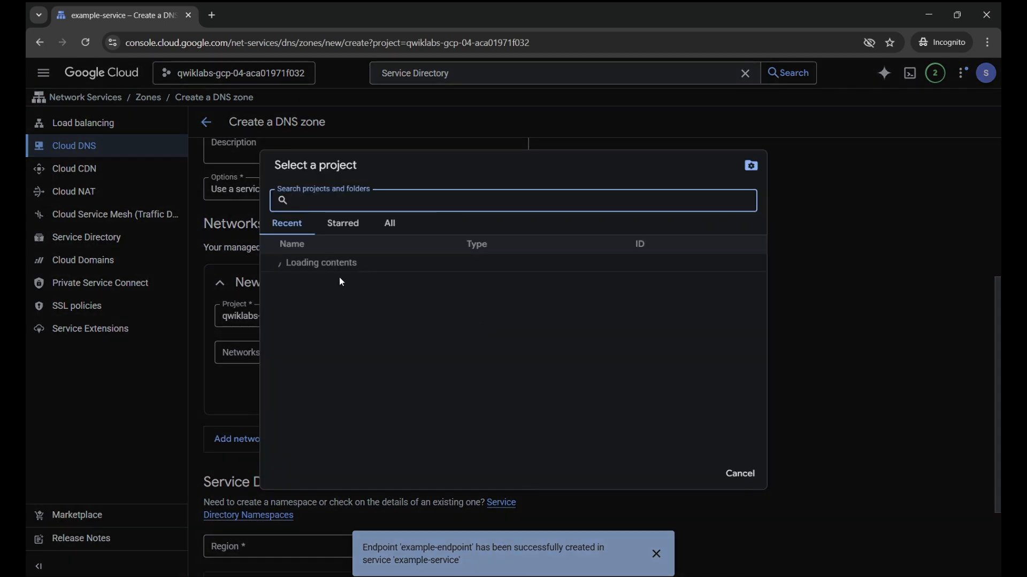
pyautogui.click(746, 478)
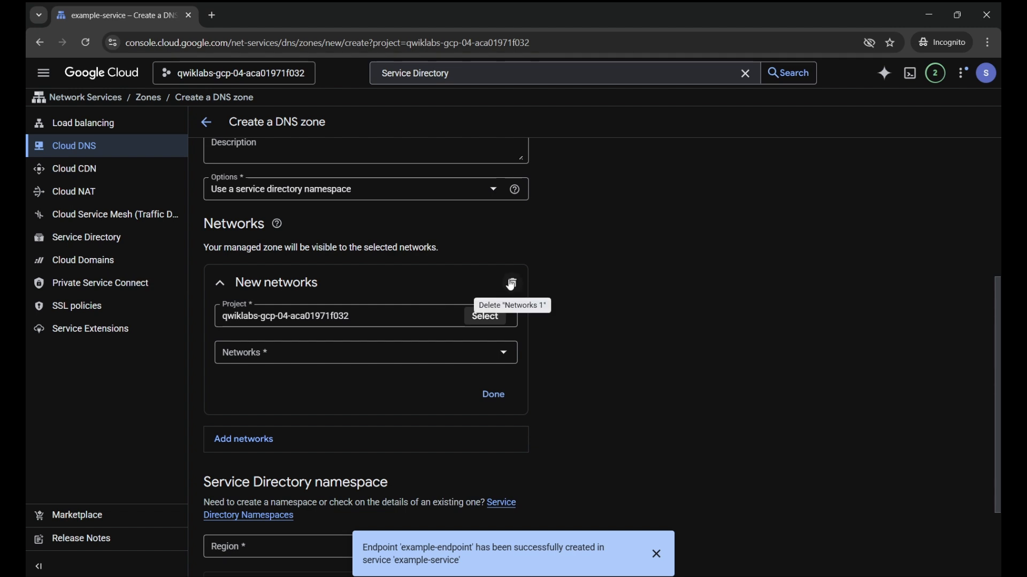
pyautogui.click(511, 285)
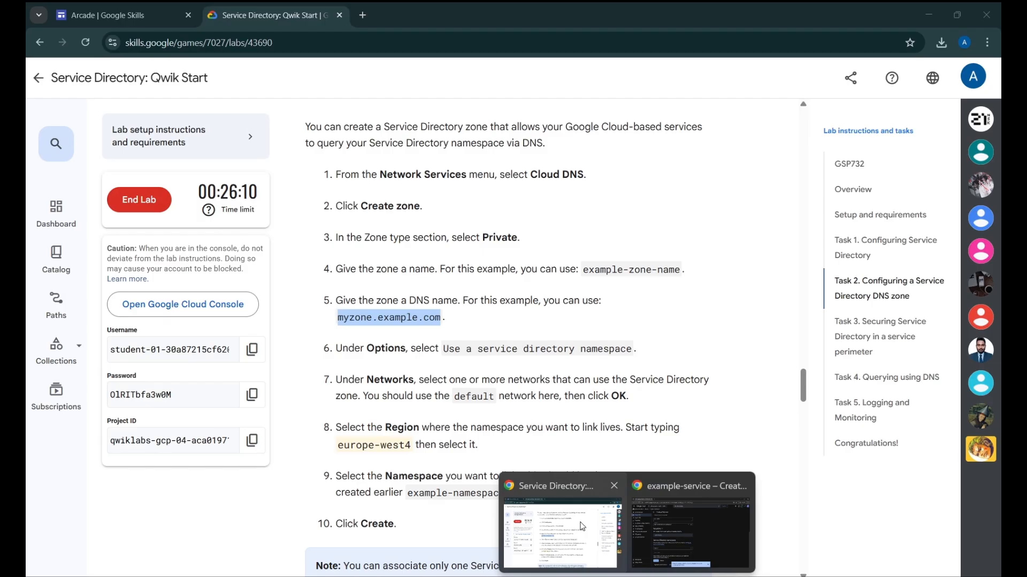
# - Read the remaining Task 2 instructions and link the zone to example-namespace in region europe-west4
pyautogui.click(582, 526)
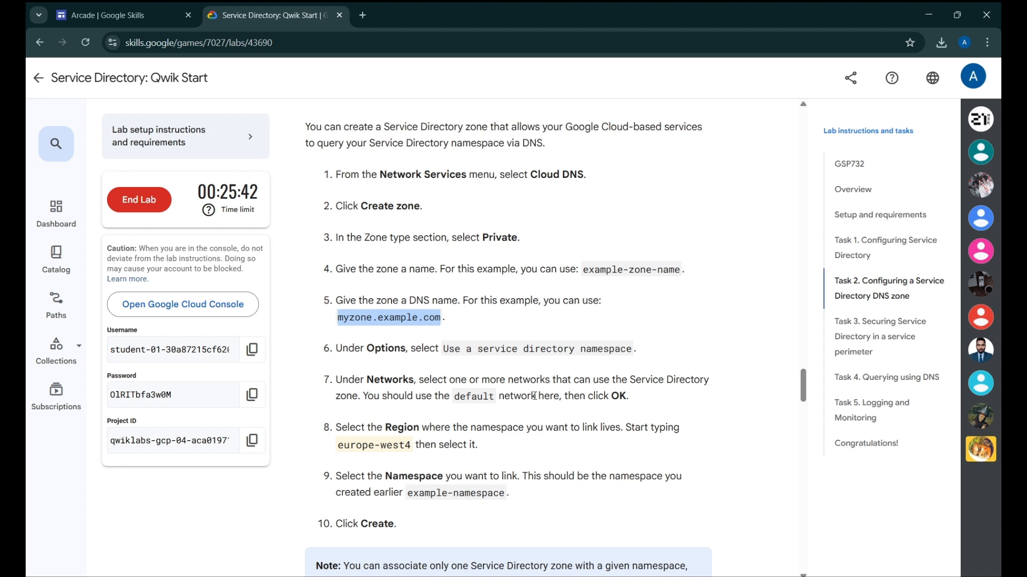
pyautogui.scroll(-2, 548, 416)
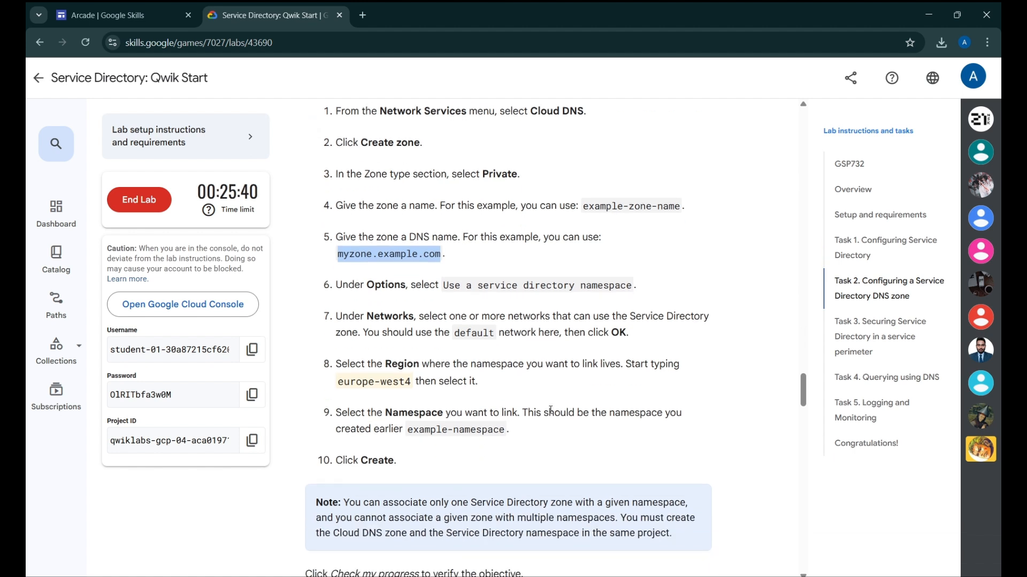
pyautogui.scroll(-2, 551, 418)
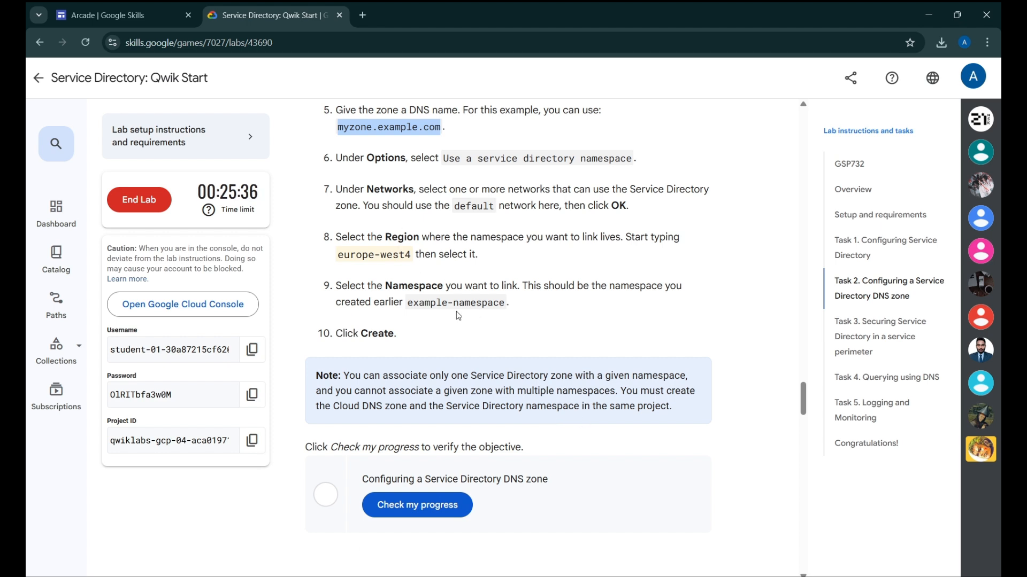
pyautogui.hotkey('alt', 'Tab')
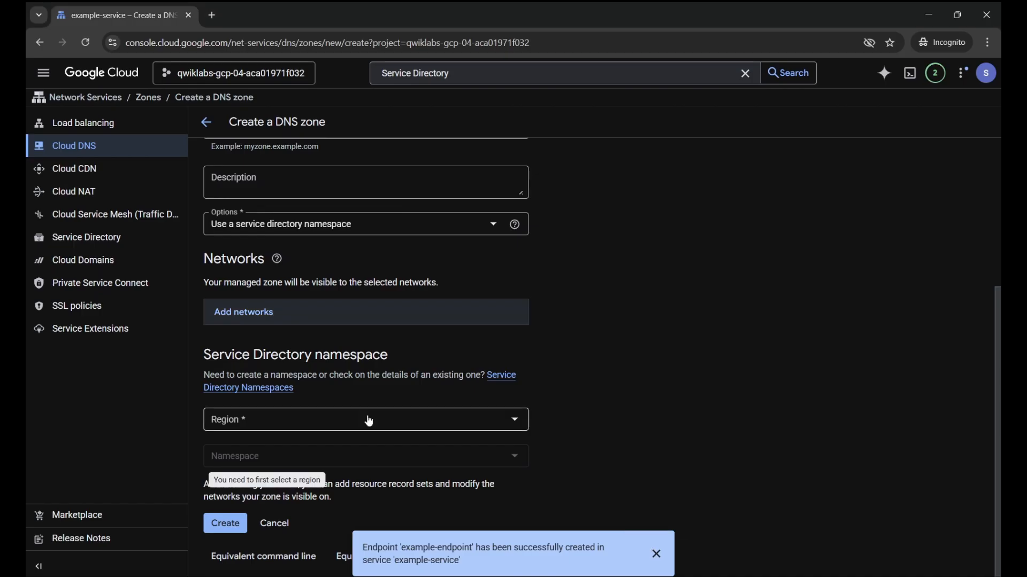
pyautogui.click(284, 421)
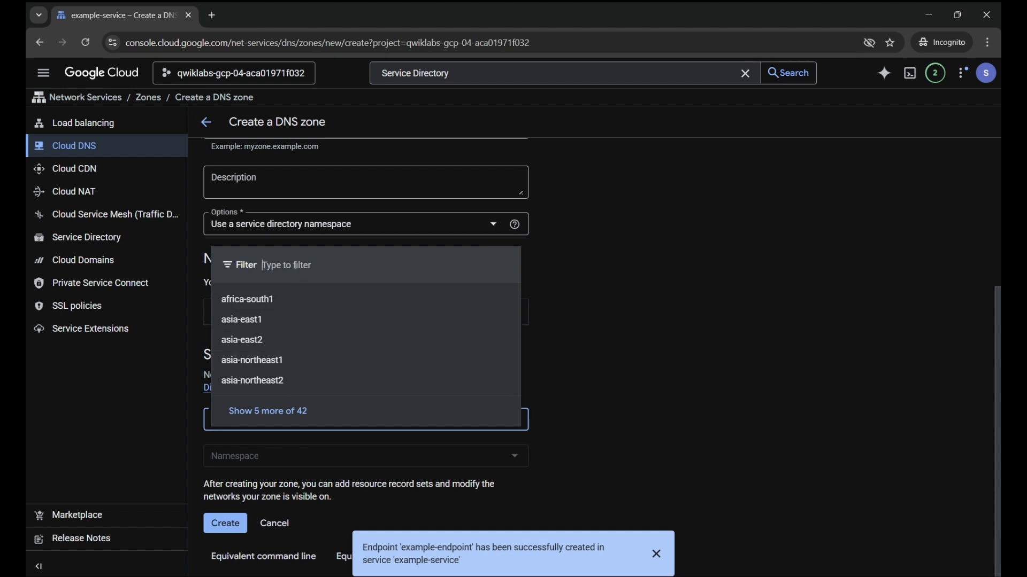
pyautogui.write('eur')
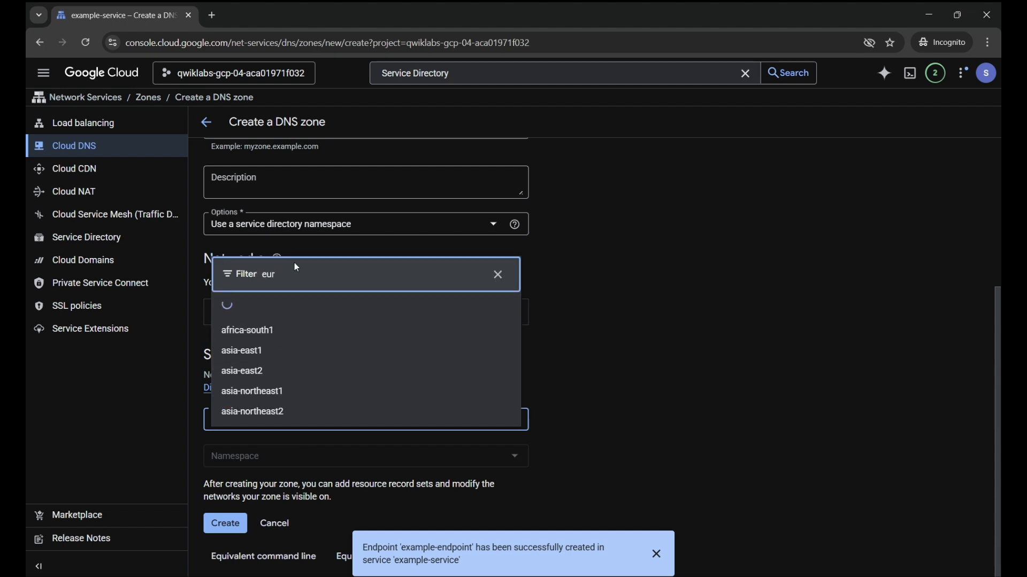
pyautogui.write('ope-w')
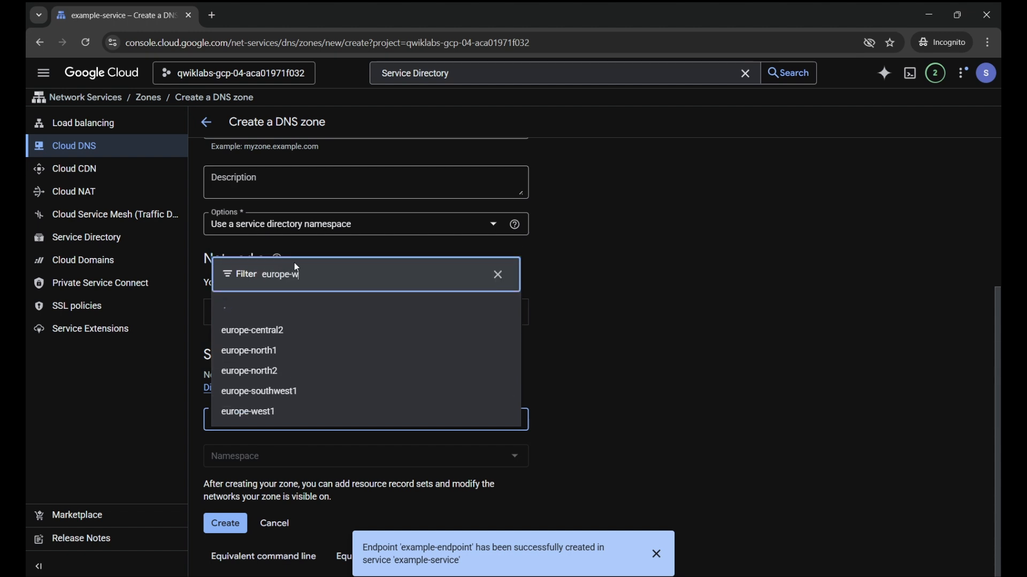
pyautogui.write('est4')
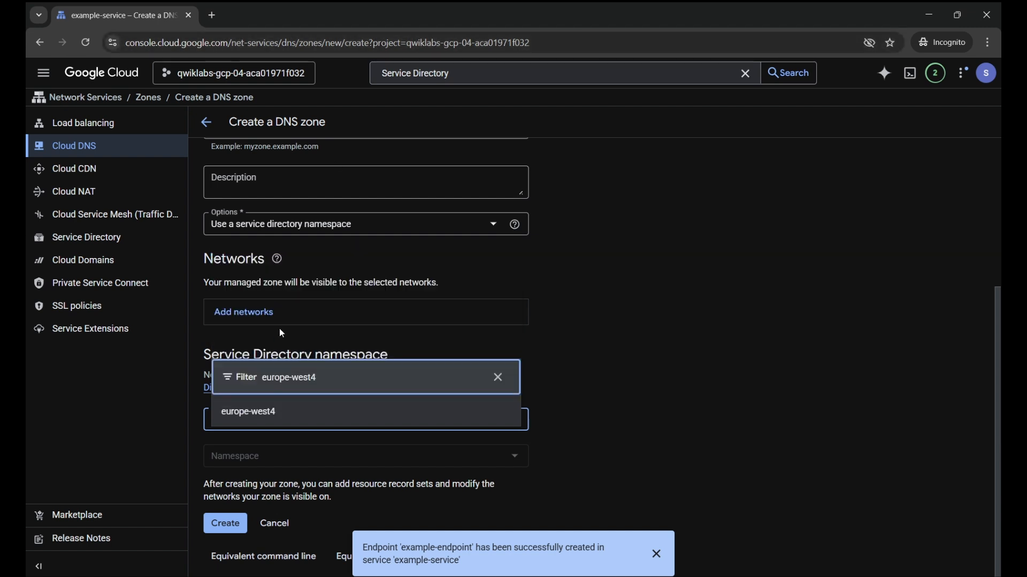
pyautogui.click(286, 413)
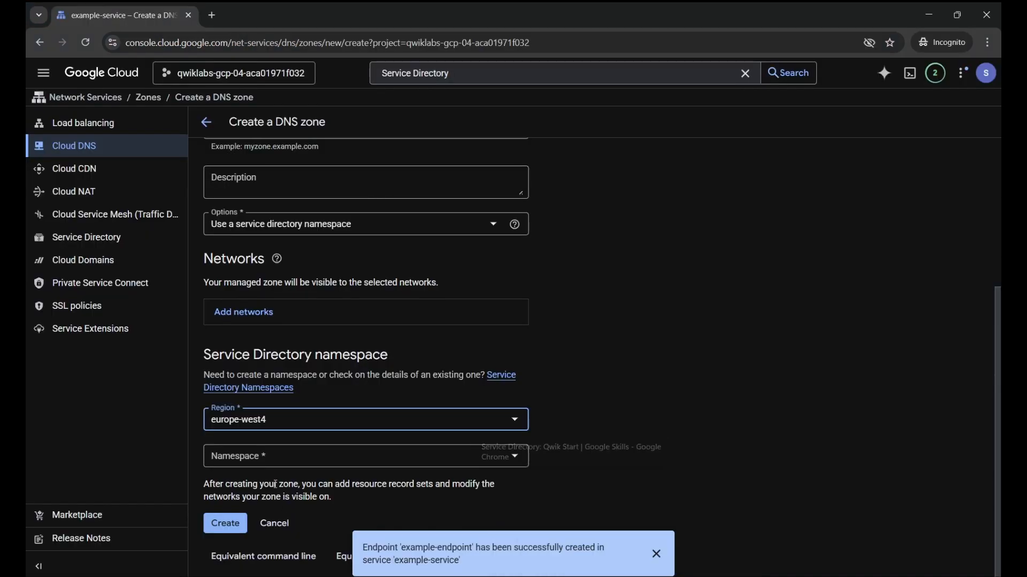
pyautogui.click(270, 458)
pyautogui.click(283, 500)
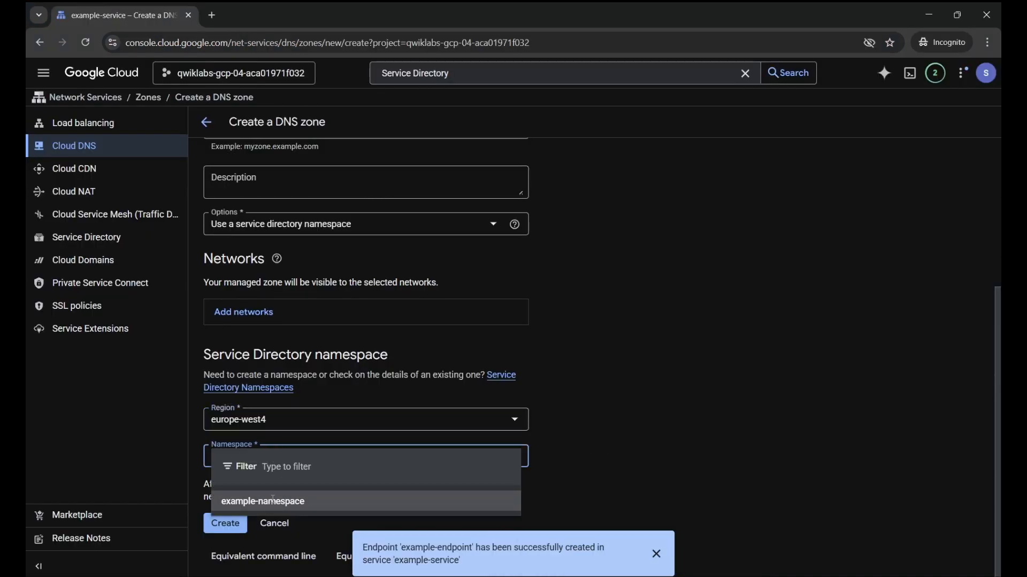
# - Add the project's default network to the zone and create the DNS zone
pyautogui.scroll(3, 376, 454)
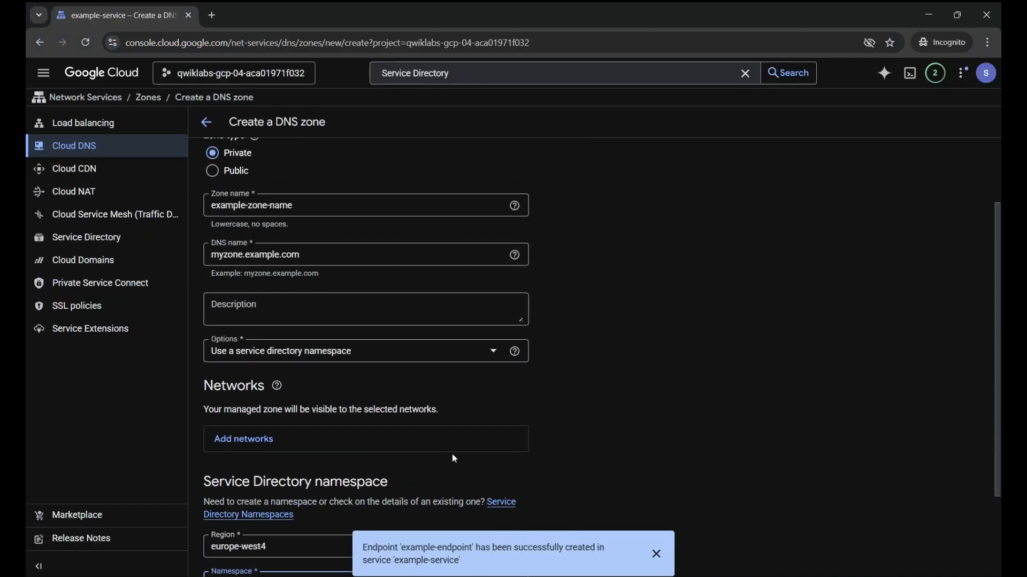
pyautogui.click(241, 450)
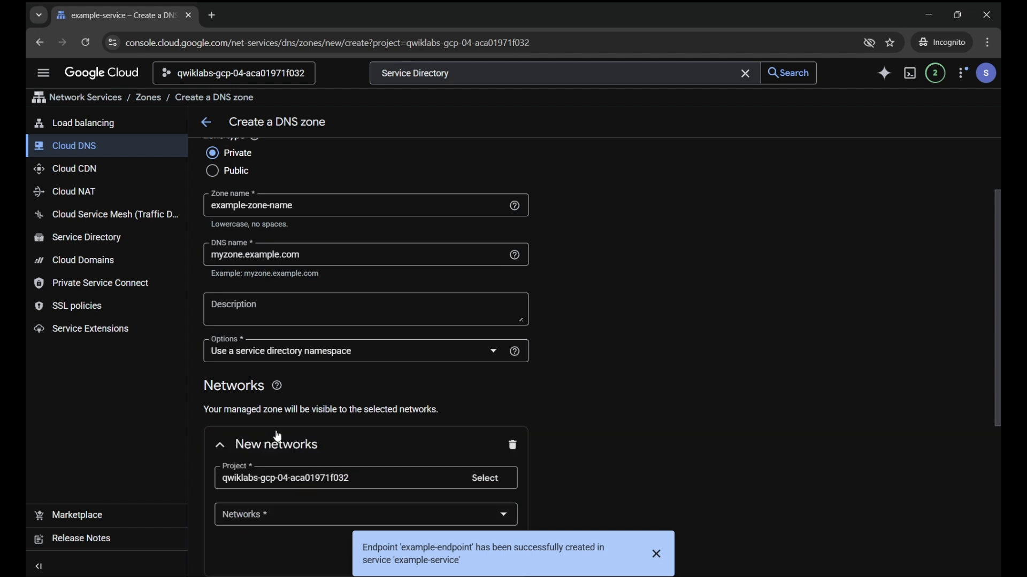
pyautogui.scroll(-3, 300, 423)
pyautogui.click(330, 387)
pyautogui.click(264, 454)
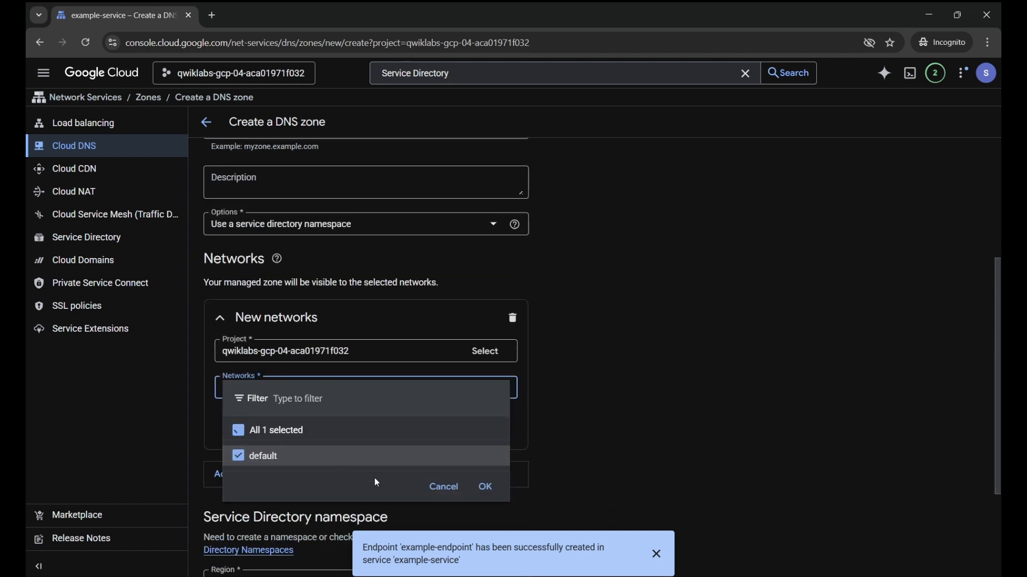
pyautogui.click(485, 486)
pyautogui.click(493, 430)
pyautogui.scroll(-2, 483, 441)
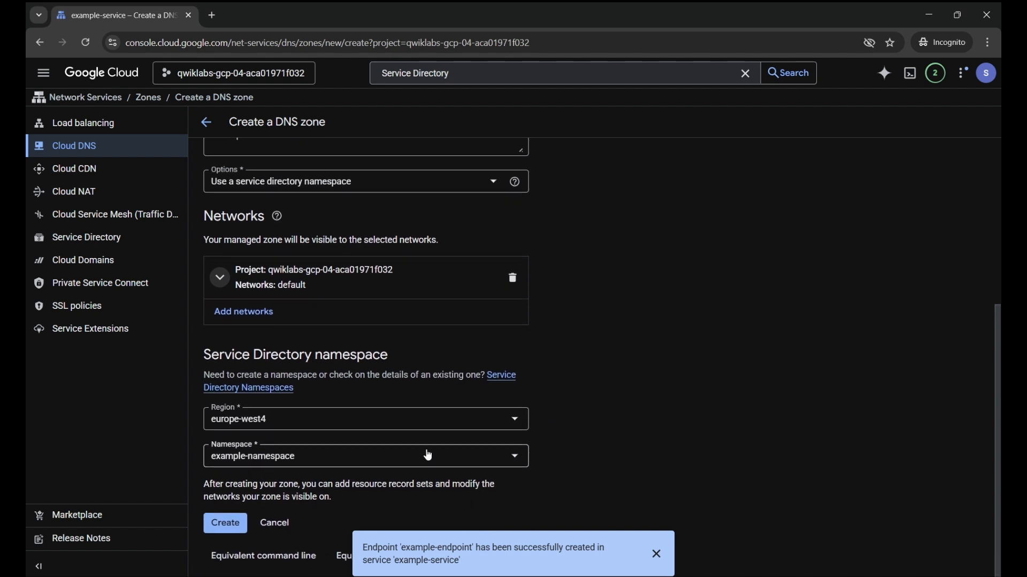
pyautogui.click(224, 524)
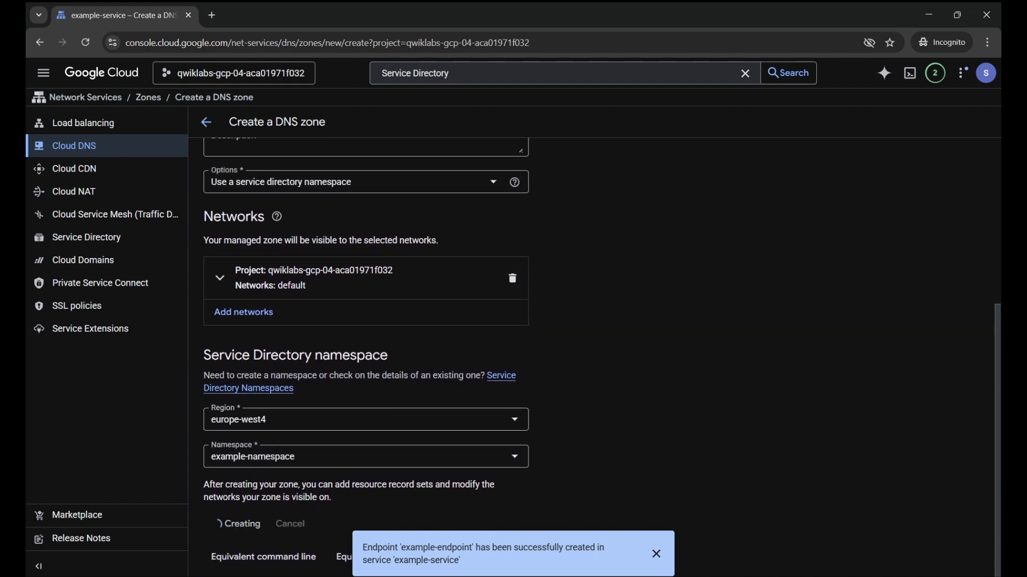
# - In the lab page, check the progress of the Configuring a Service Directory DNS zone objective and look over the following tasks
pyautogui.click(573, 535)
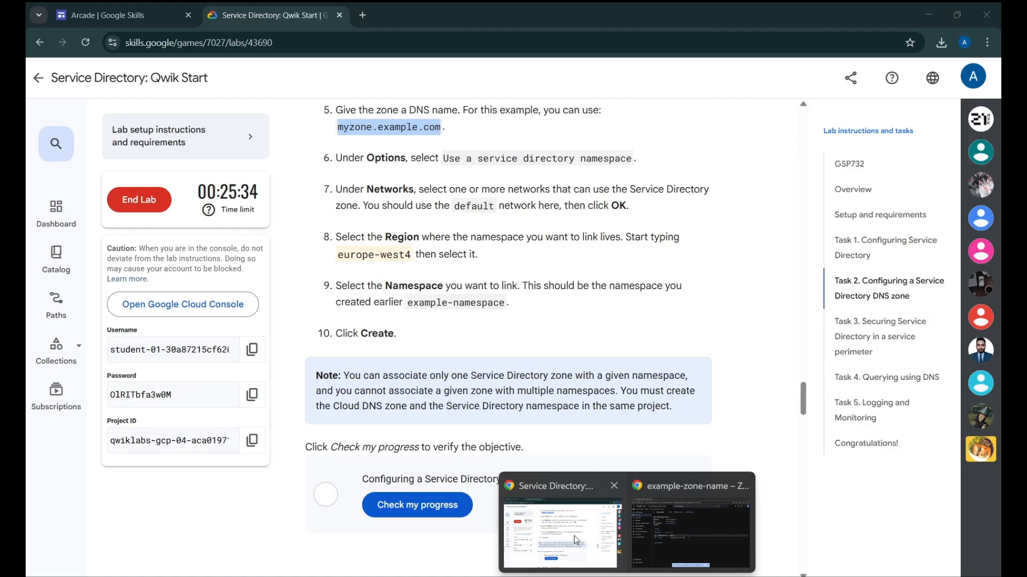
pyautogui.scroll(-2, 484, 390)
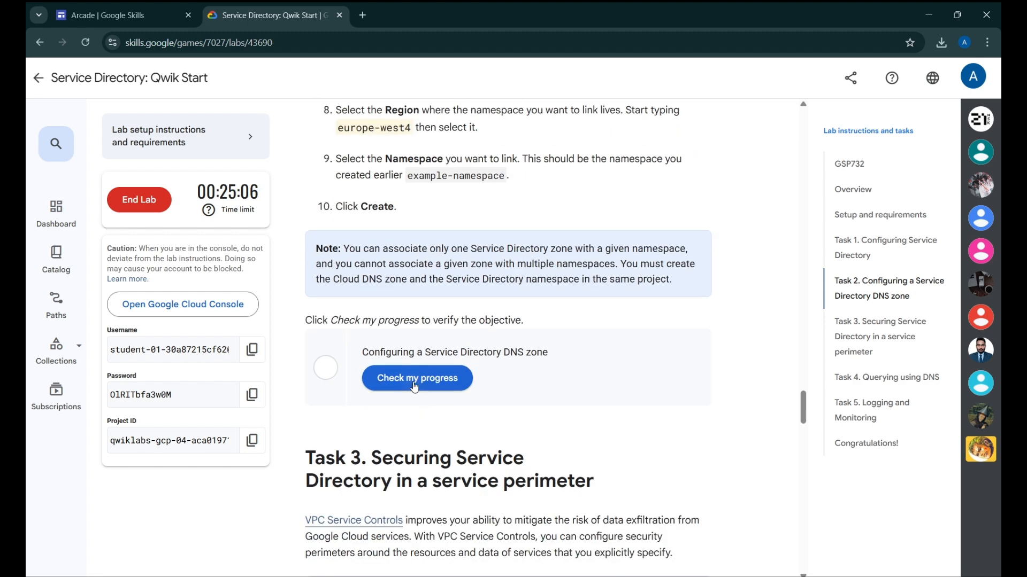
pyautogui.click(417, 377)
pyautogui.scroll(-2, 535, 379)
pyautogui.scroll(-4, 535, 379)
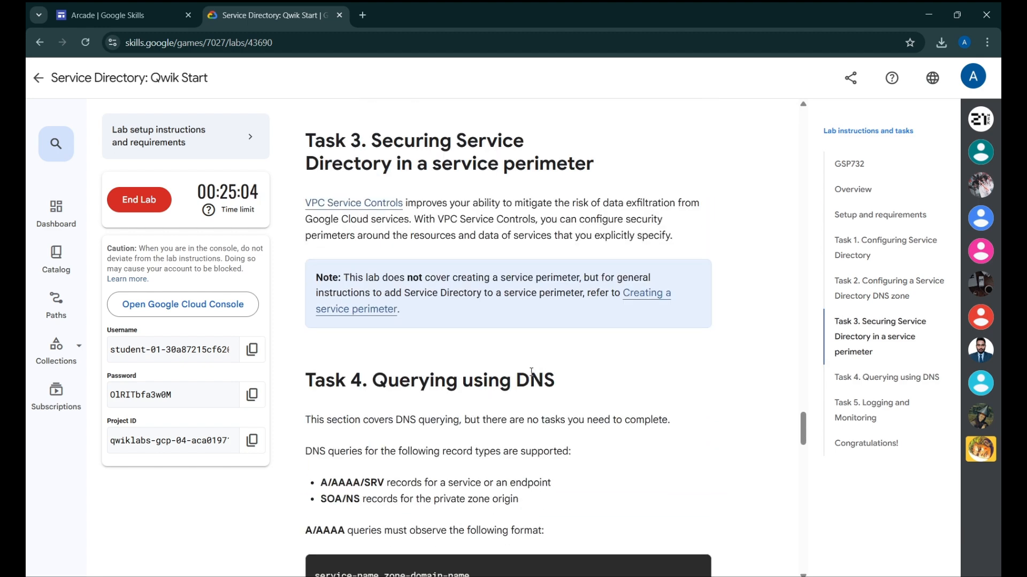
pyautogui.scroll(4, 533, 374)
pyautogui.scroll(3, 447, 294)
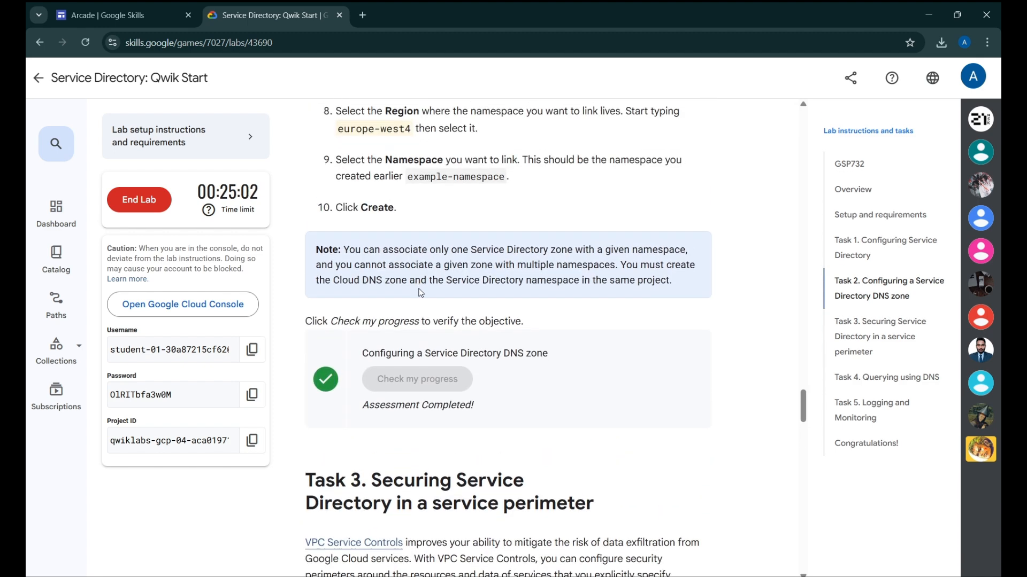
# - End the Service Directory: Qwik Start lab and confirm ending it
pyautogui.click(144, 199)
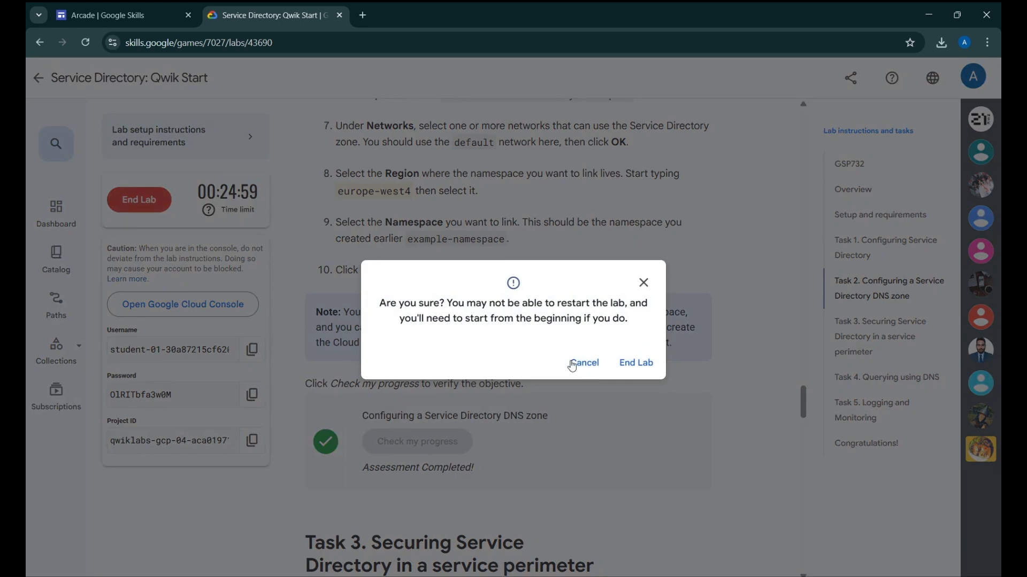
pyautogui.click(639, 362)
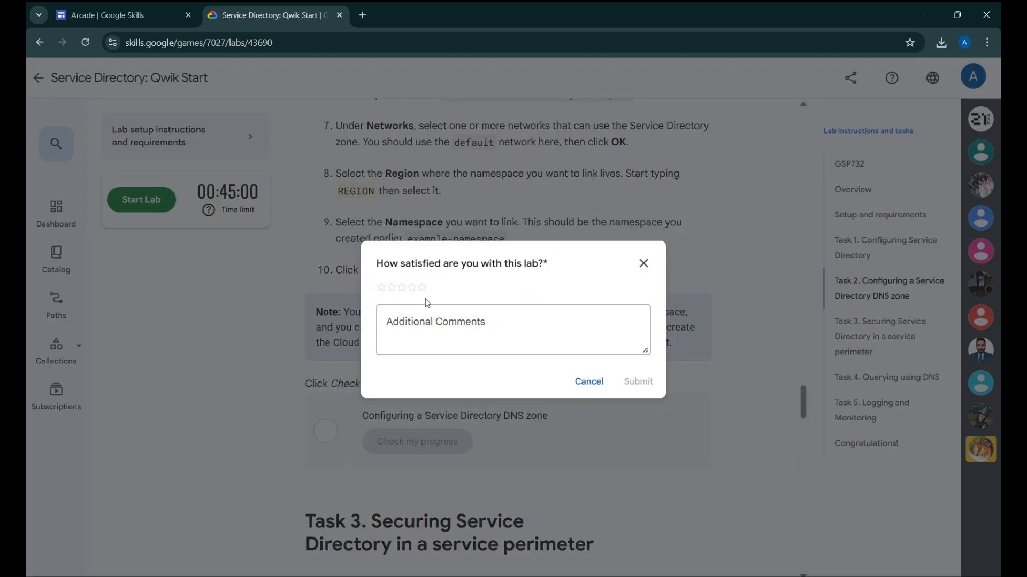